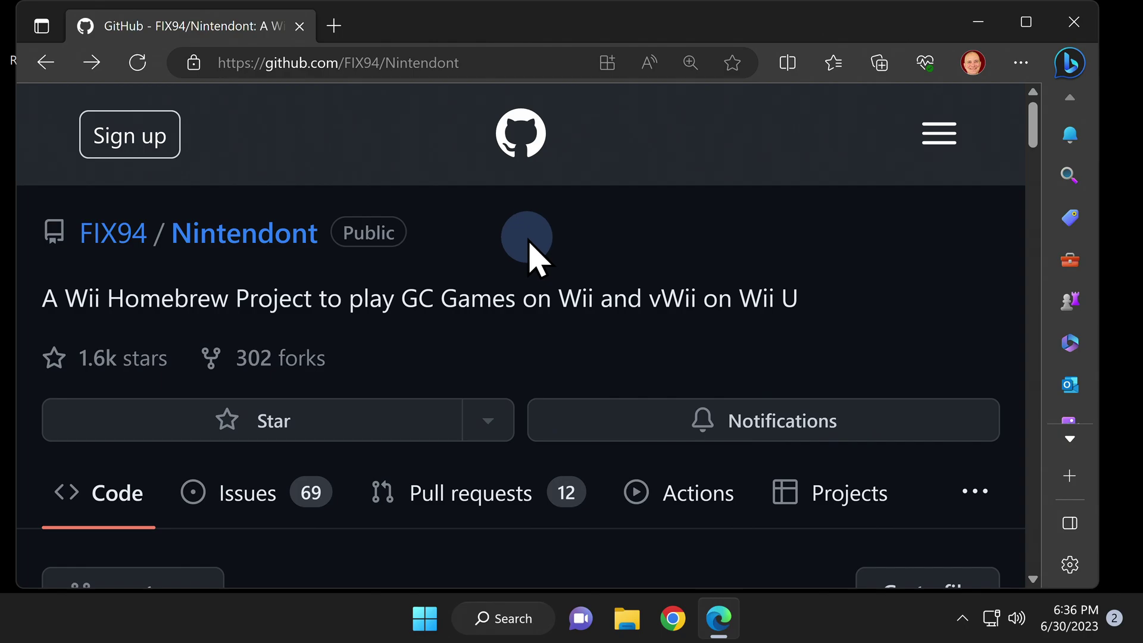
# Save the loader.dol file linked in the README's Quick Installation section to the Downloads folder.
pyautogui.scroll(-15, 528, 243)
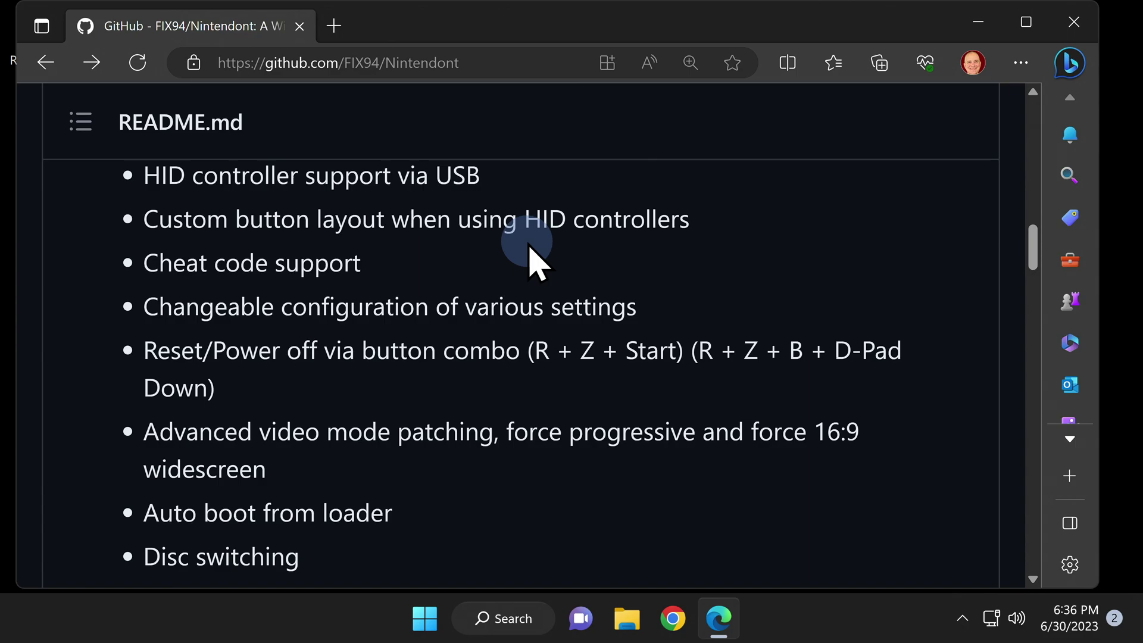
pyautogui.scroll(-12, 528, 242)
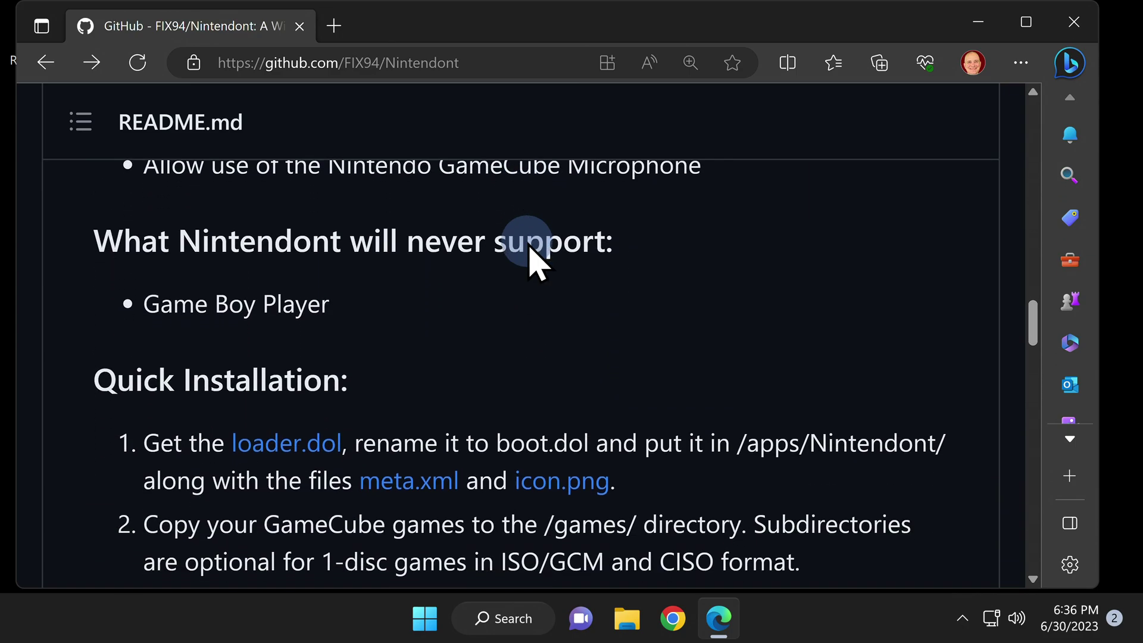
pyautogui.scroll(-3, 529, 243)
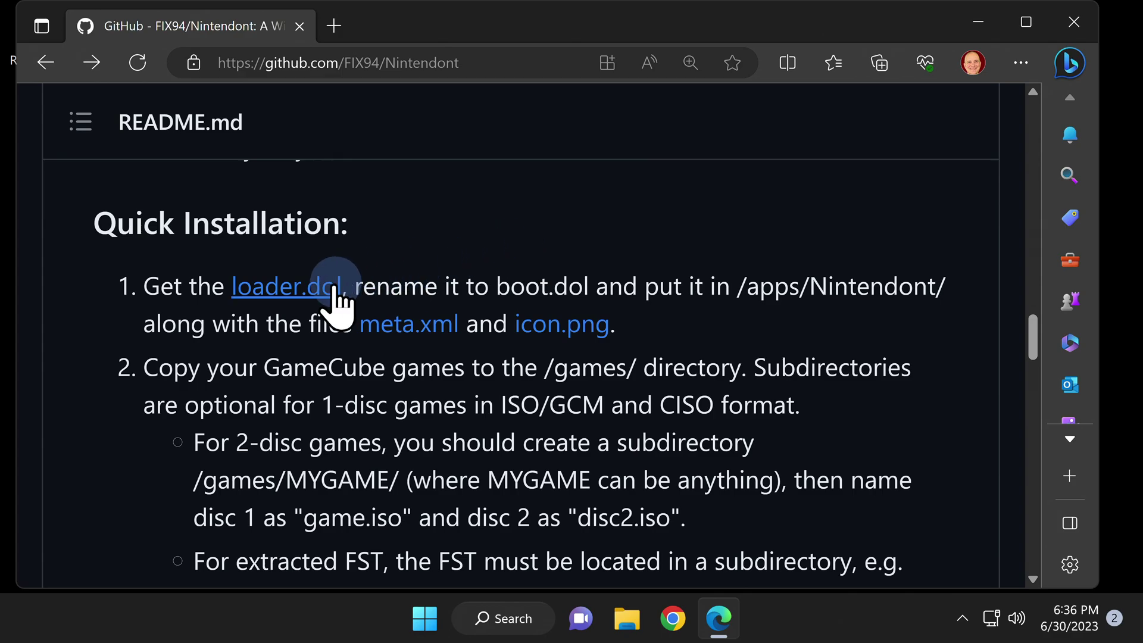
pyautogui.rightClick(301, 289)
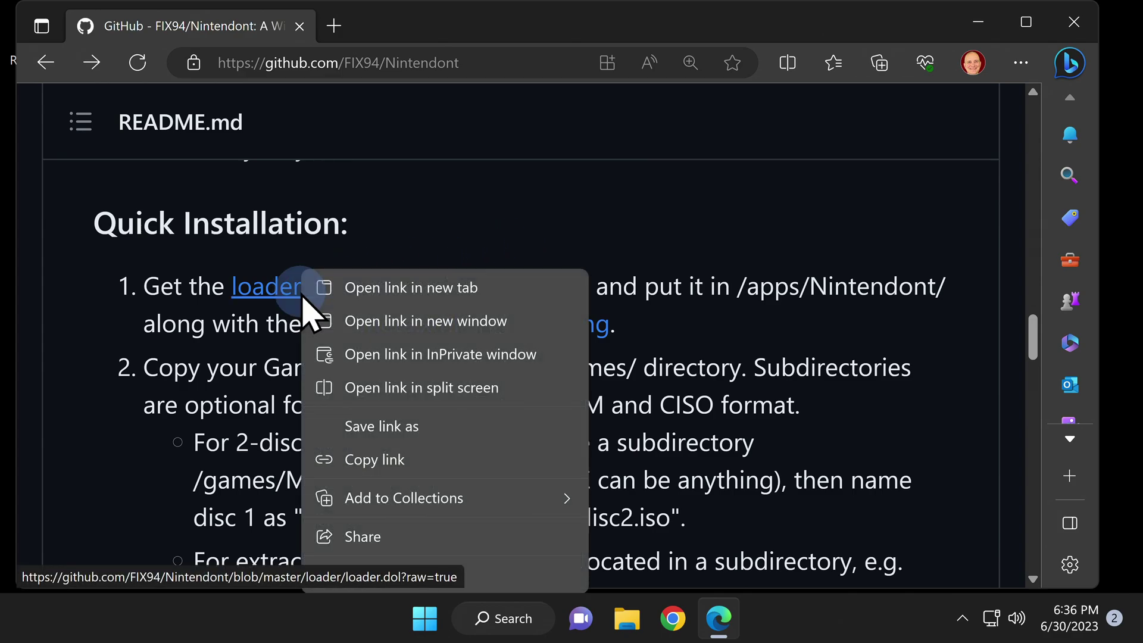
pyautogui.click(387, 427)
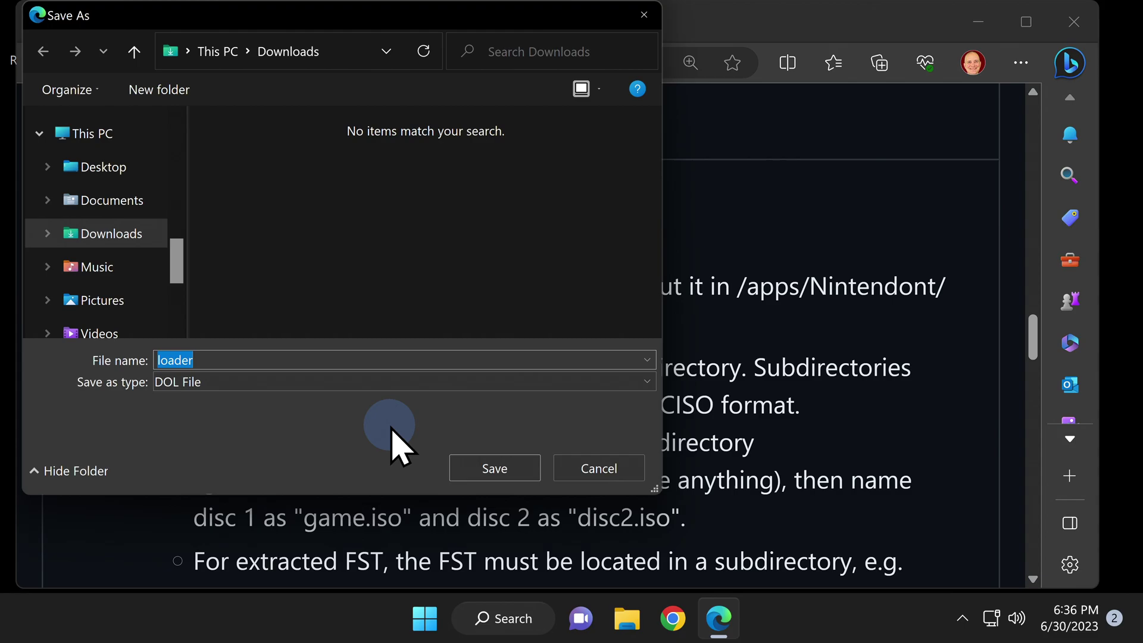
pyautogui.click(503, 473)
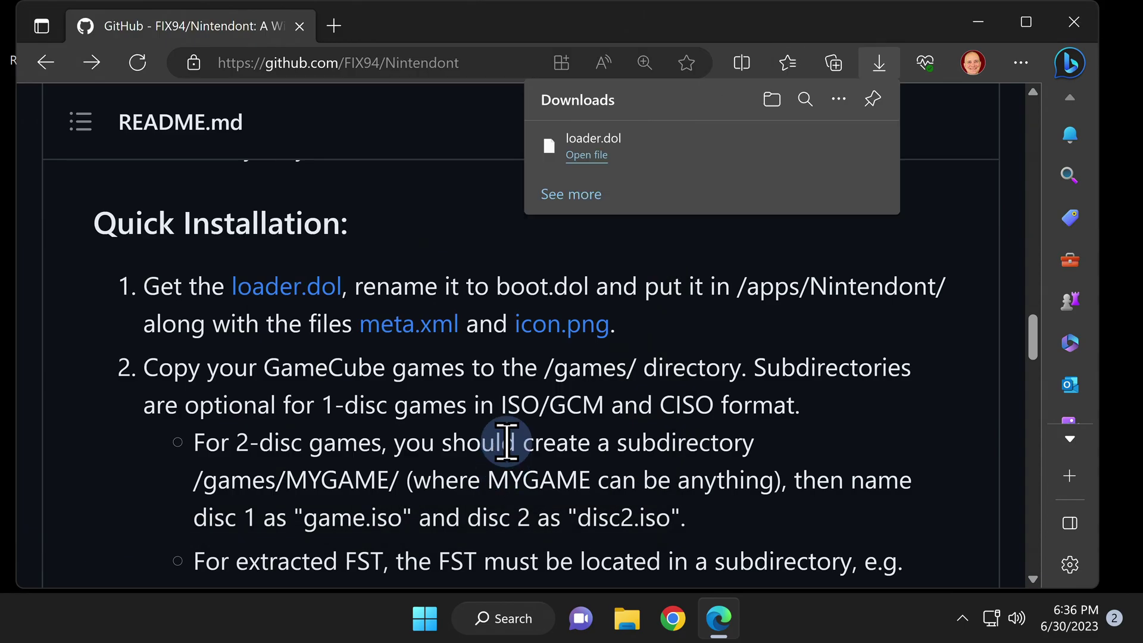
# Save the linked meta.xml and icon.png files from the Quick Installation section to the Downloads folder.
pyautogui.rightClick(442, 326)
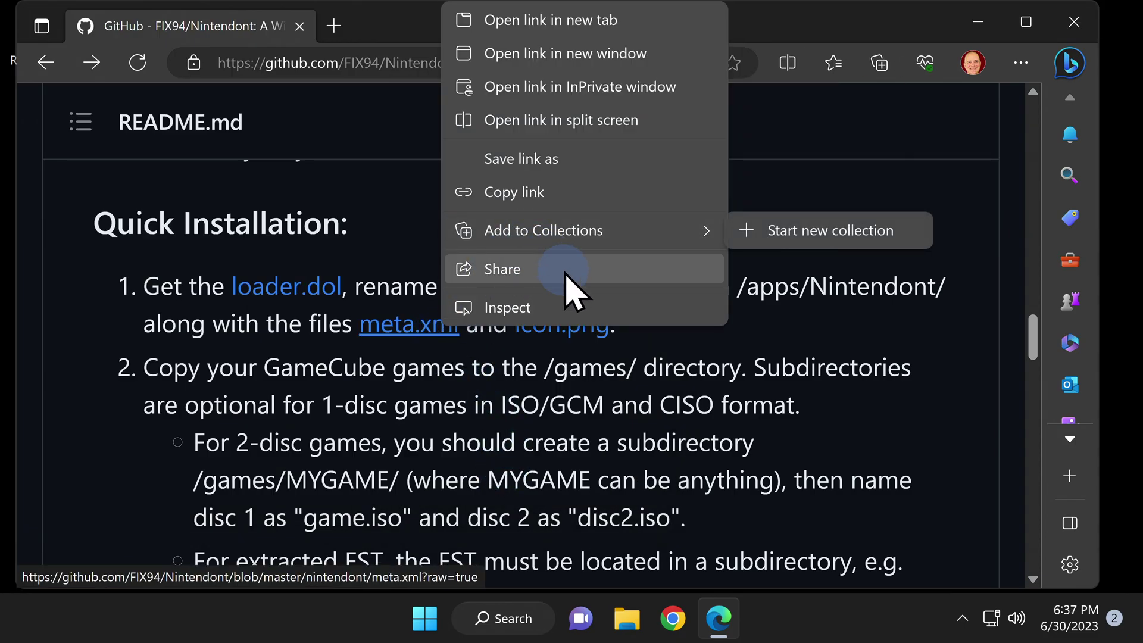
pyautogui.click(579, 162)
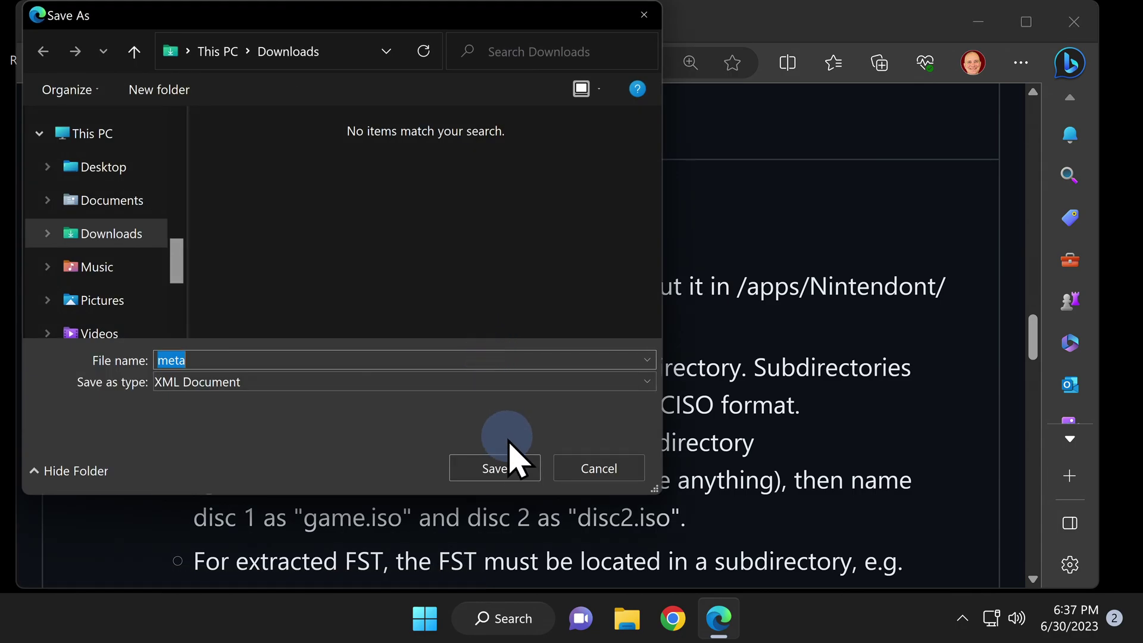
pyautogui.click(509, 464)
pyautogui.rightClick(590, 325)
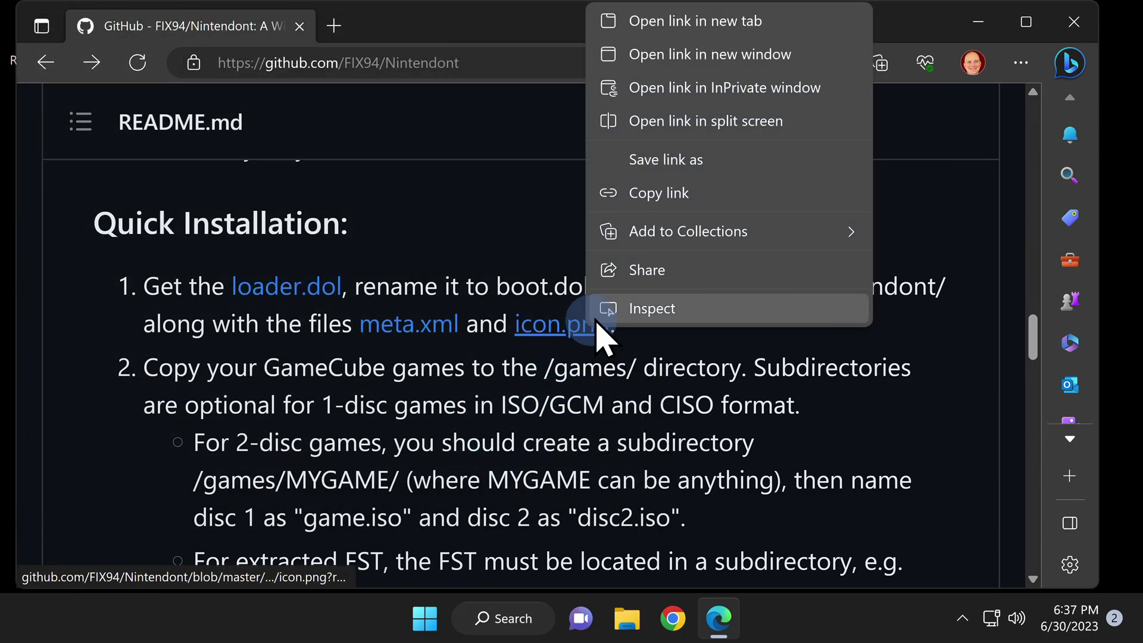
pyautogui.click(664, 159)
pyautogui.click(501, 465)
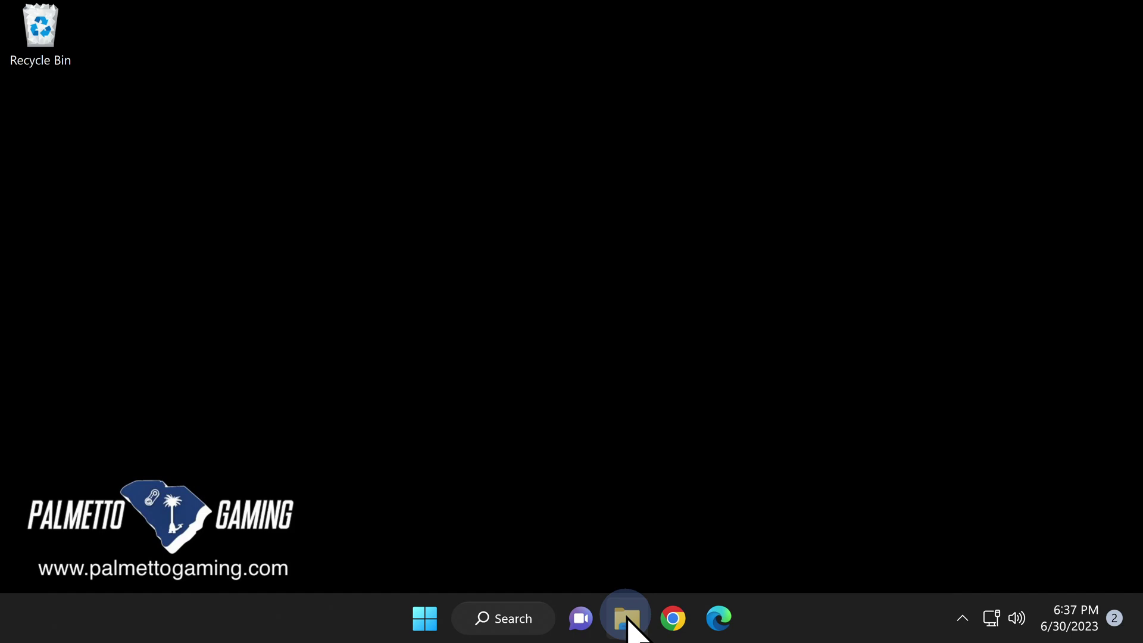
# Open the Downloads folder in File Explorer and arrange the SUBSCRIBE (F:) drive window side by side with it.
pyautogui.rightClick(629, 620)
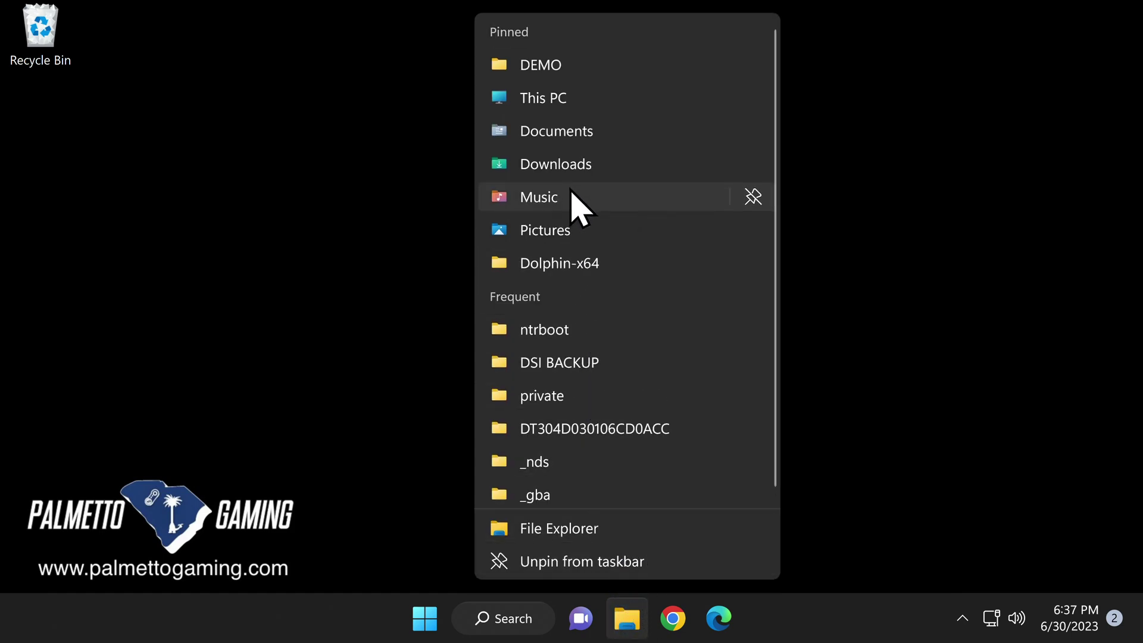
pyautogui.click(556, 164)
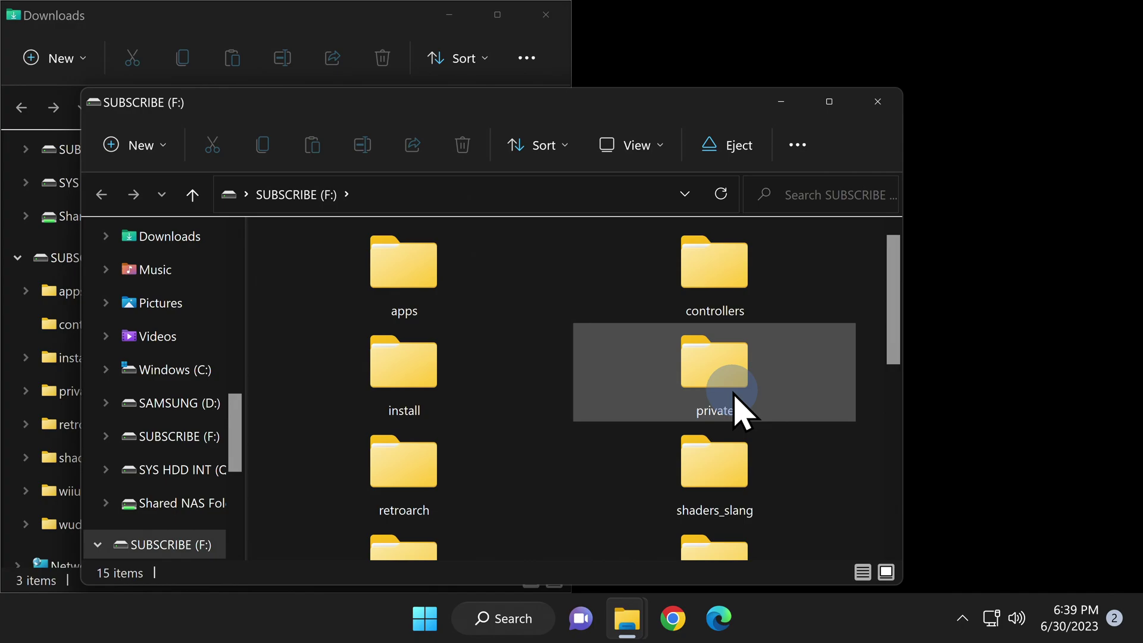
pyautogui.moveTo(461, 110); pyautogui.dragTo(1141, 149)
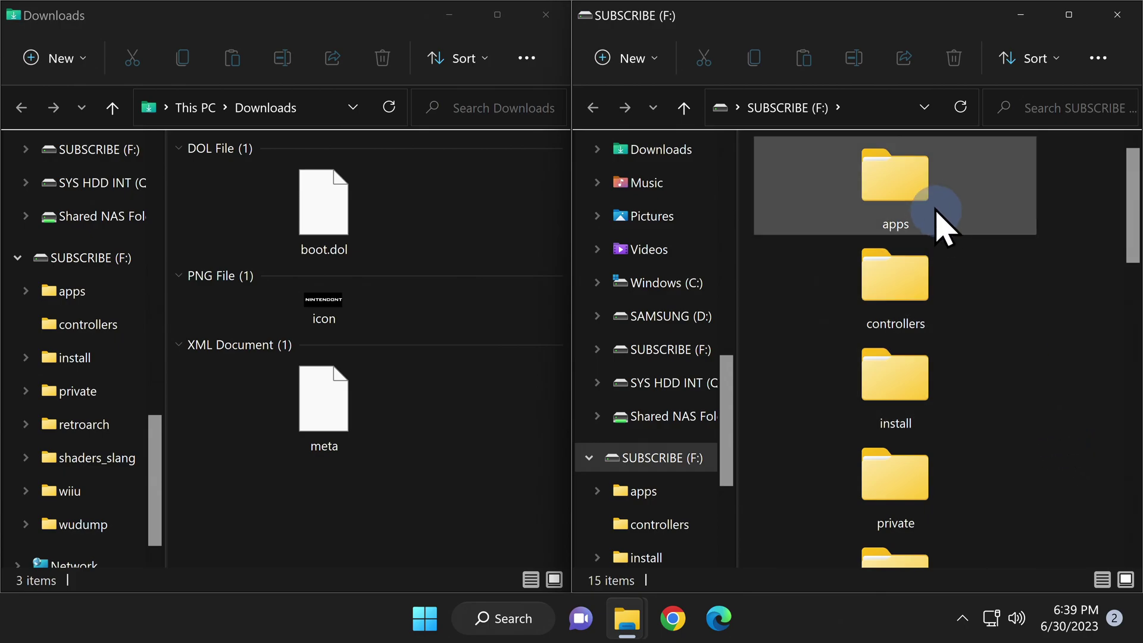
# Create a folder named Nintendont inside the apps folder on the SUBSCRIBE (F:) drive.
pyautogui.moveTo(900, 175)
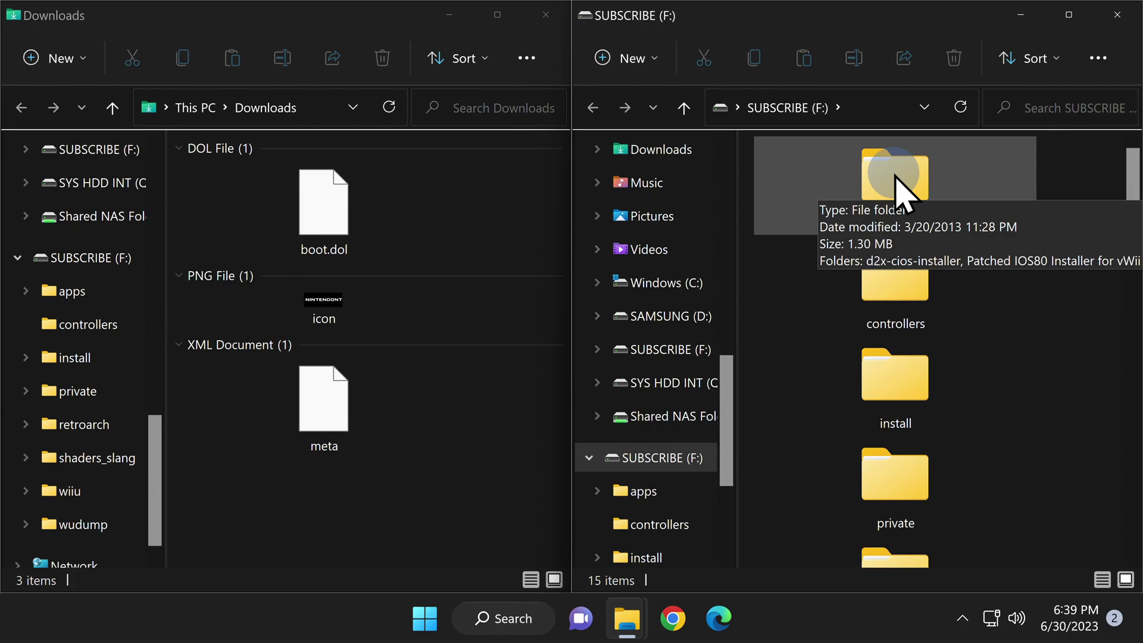
pyautogui.doubleClick(895, 175)
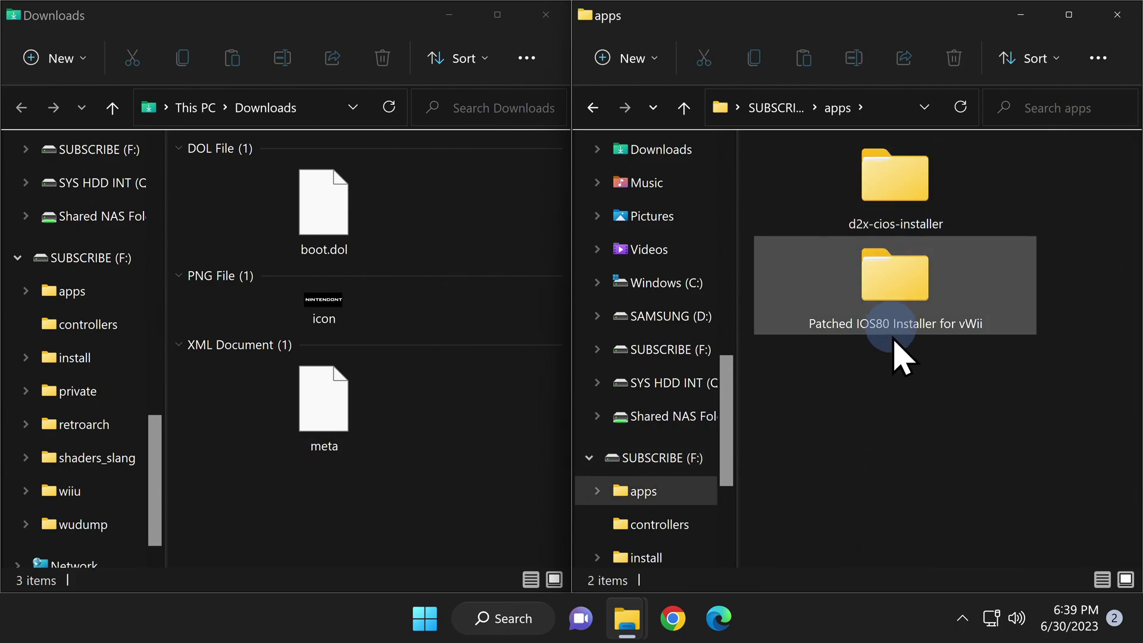
pyautogui.rightClick(871, 417)
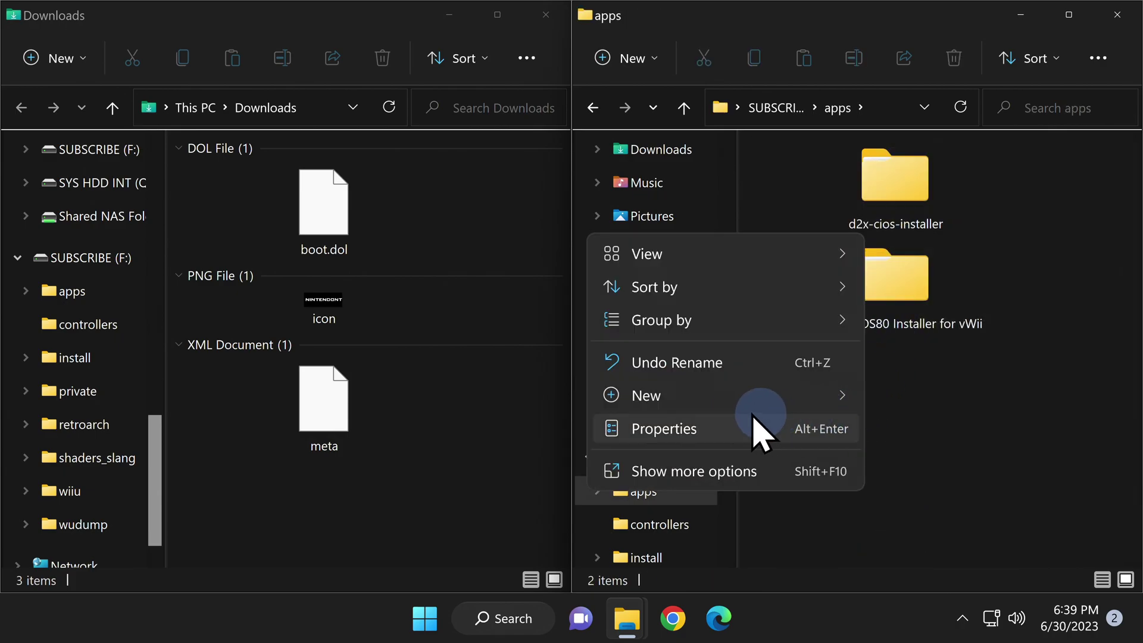
pyautogui.moveTo(691, 398)
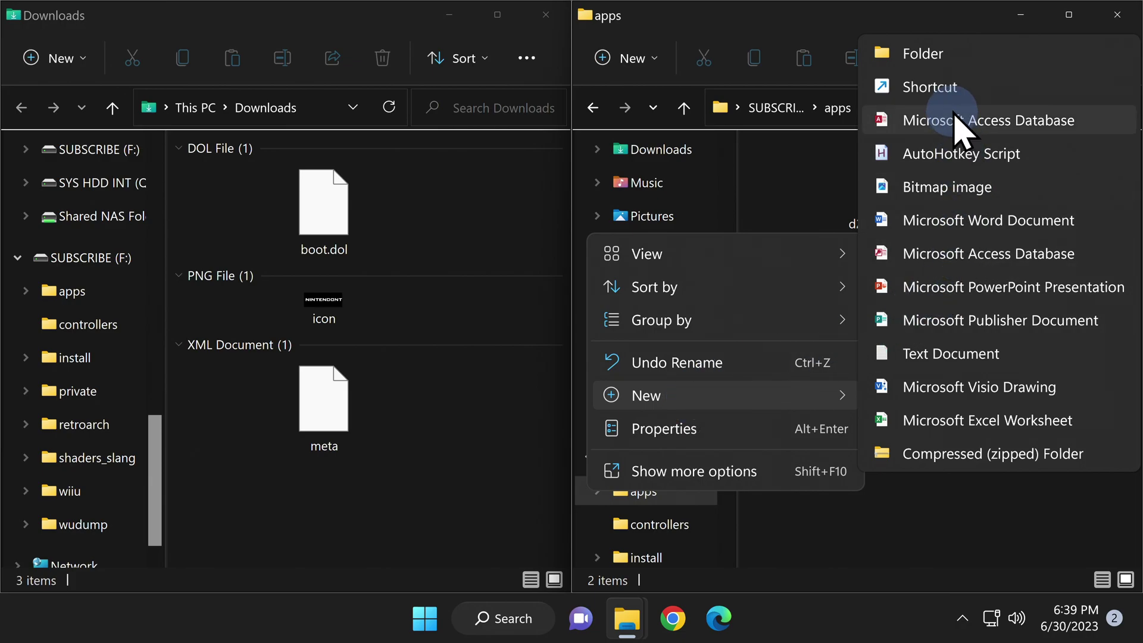
pyautogui.click(950, 66)
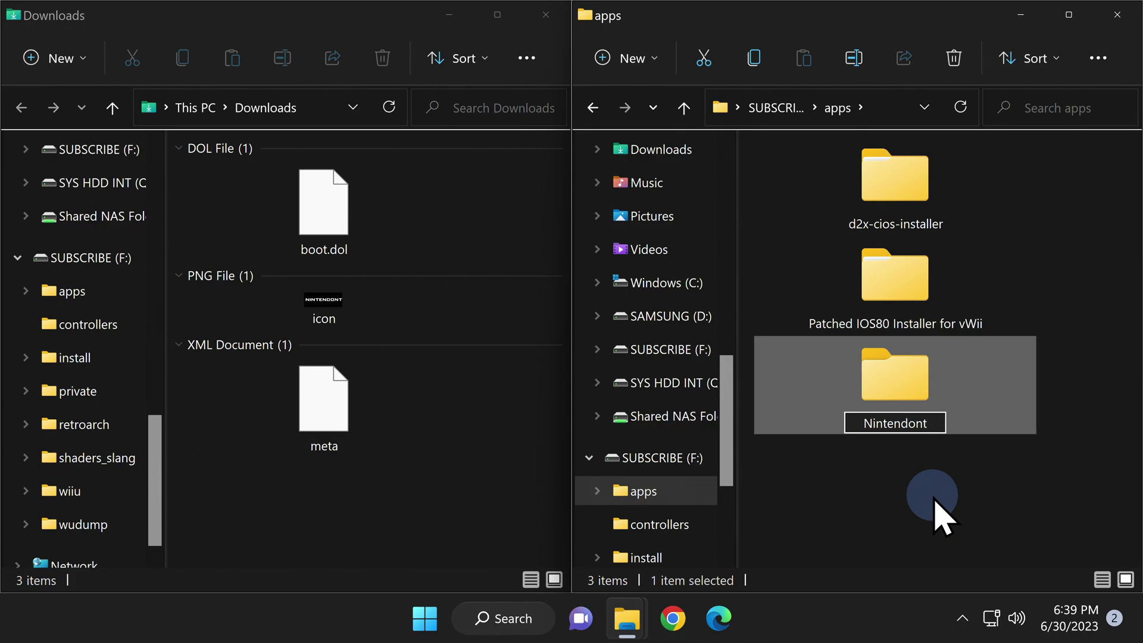
pyautogui.press('Return')
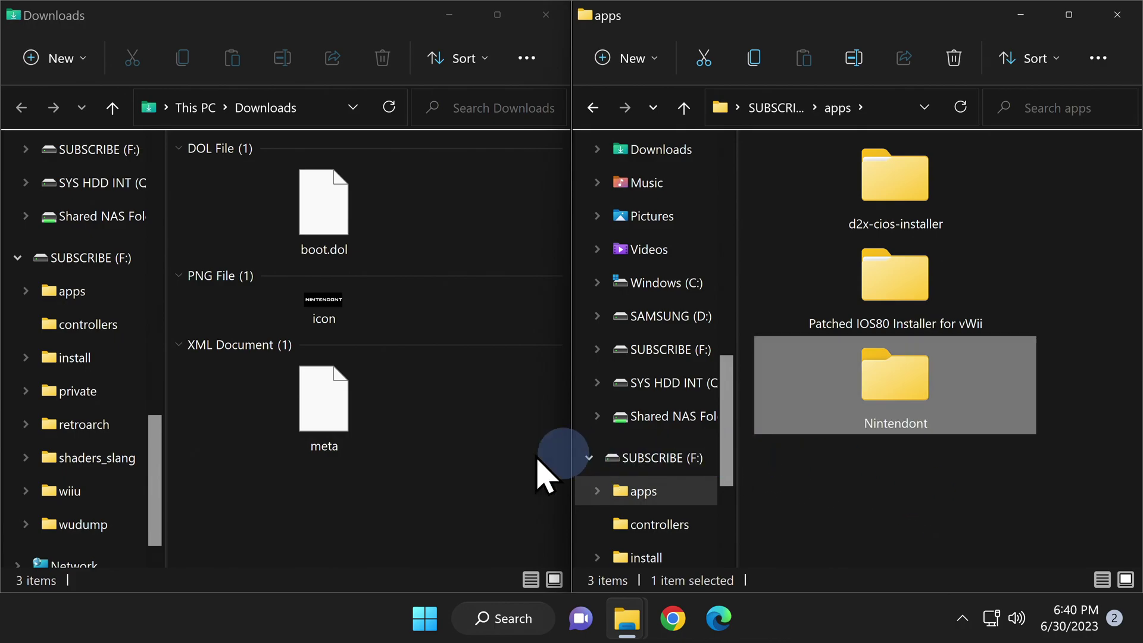
# Copy boot.dol, icon and meta from Downloads into the Nintendont folder, and delete the originals from Downloads.
pyautogui.moveTo(451, 484); pyautogui.dragTo(910, 384)
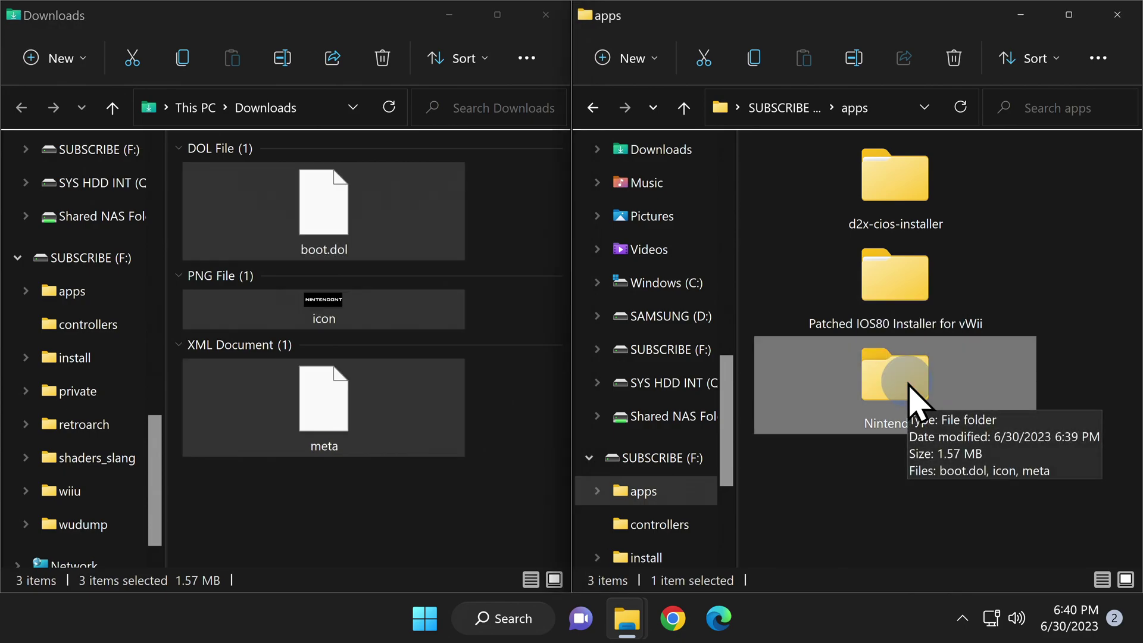
pyautogui.click(348, 408)
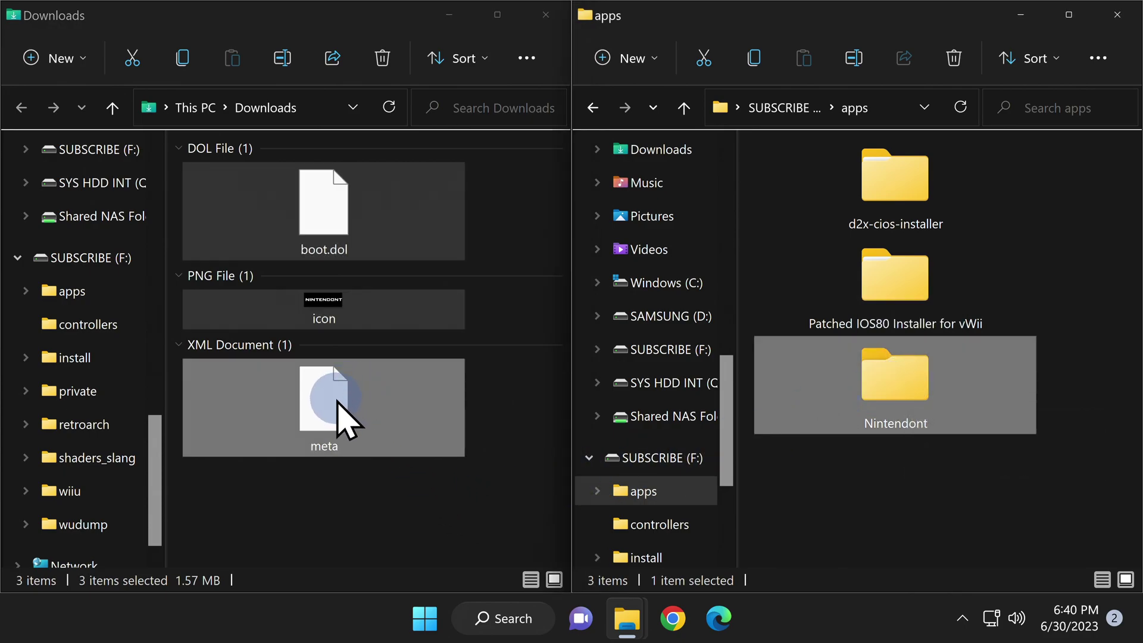
pyautogui.rightClick(338, 408)
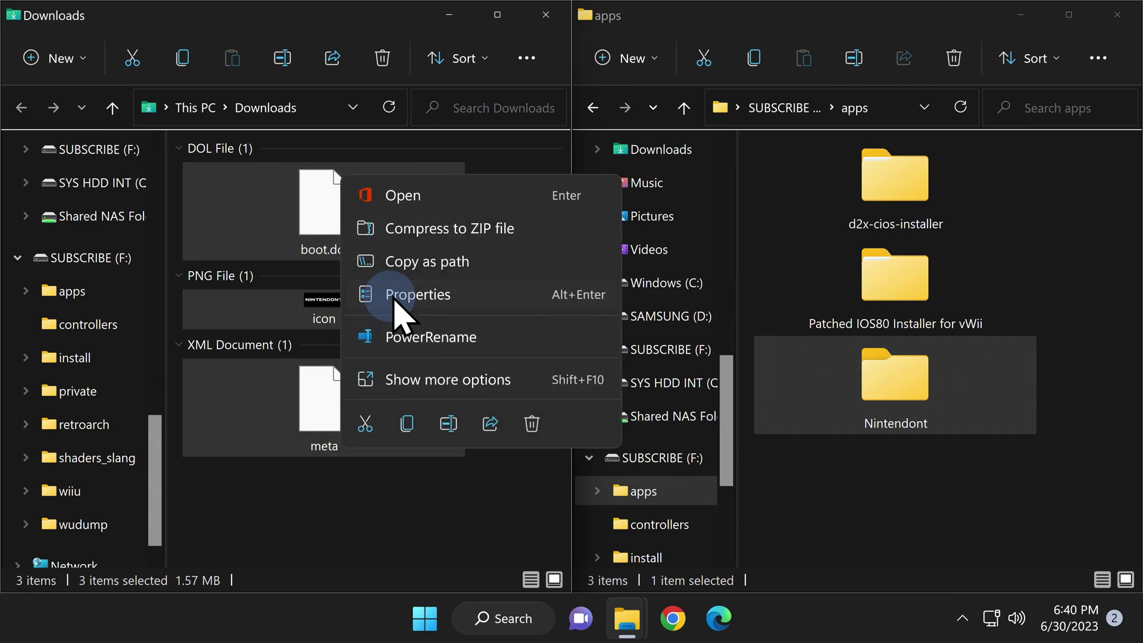
pyautogui.click(456, 203)
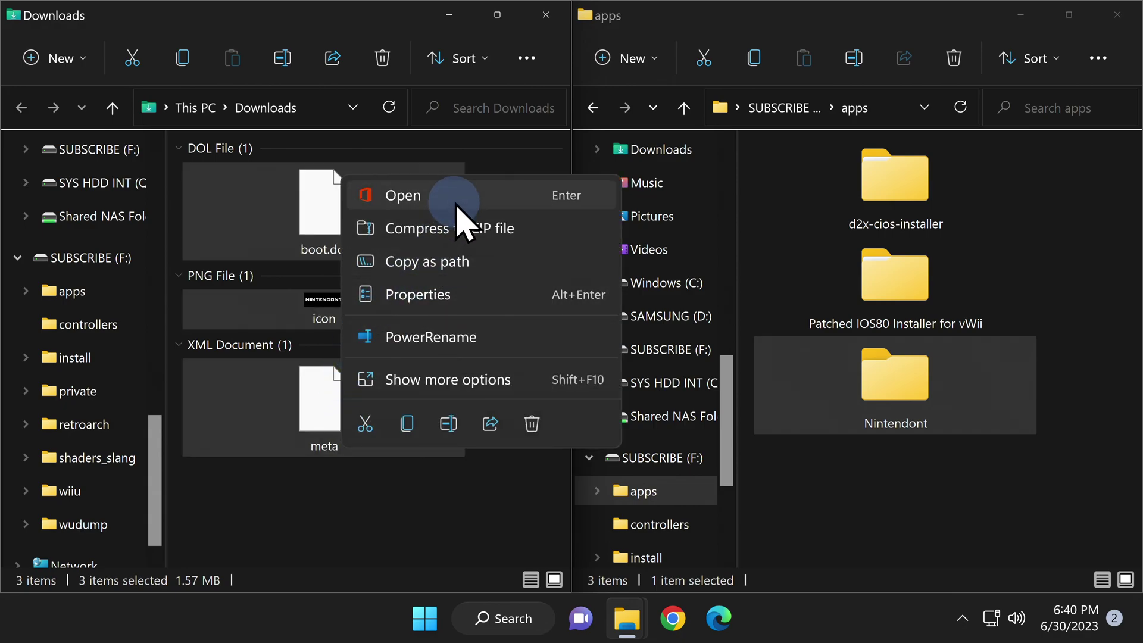
pyautogui.click(532, 424)
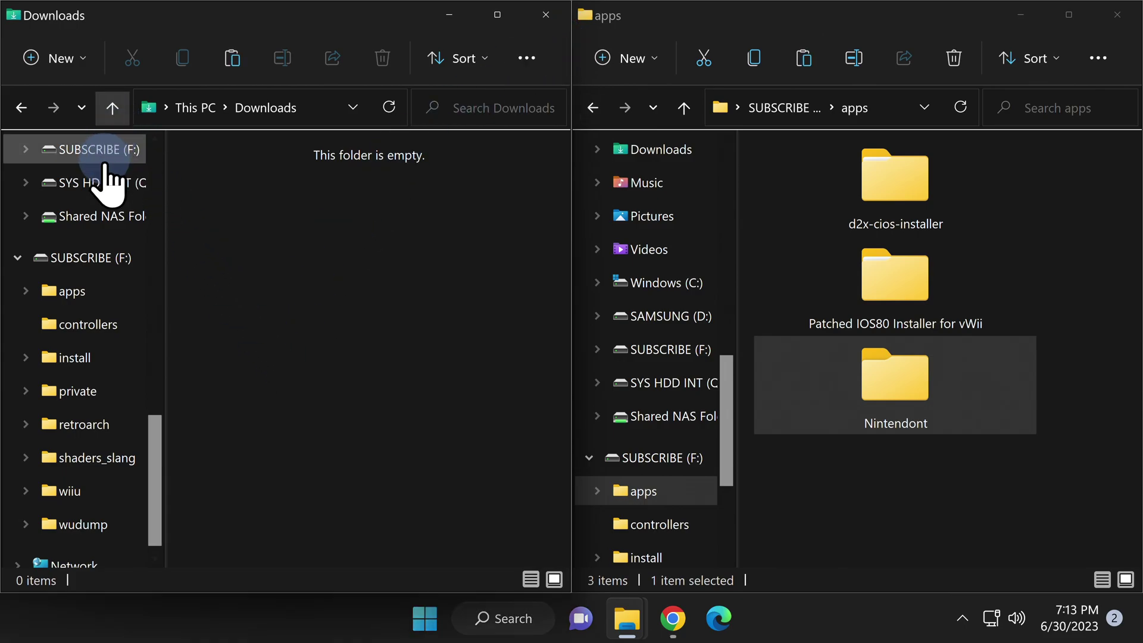
# Switch the Downloads window to the DEMO folder pinned under Quick access.
pyautogui.scroll(3, 119, 179)
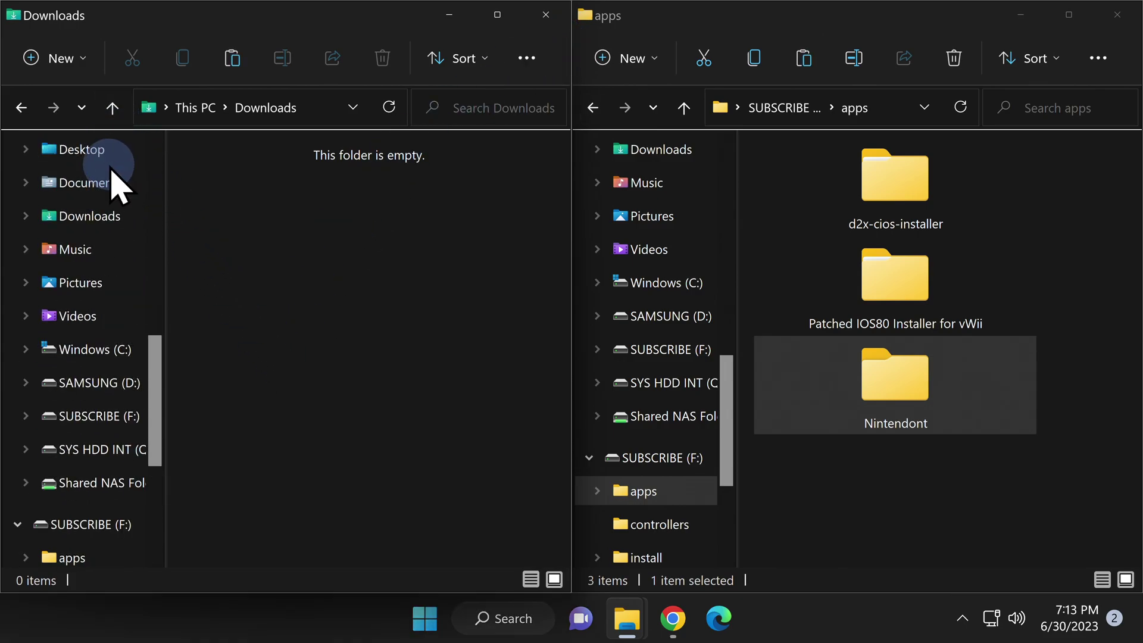
pyautogui.scroll(8, 119, 184)
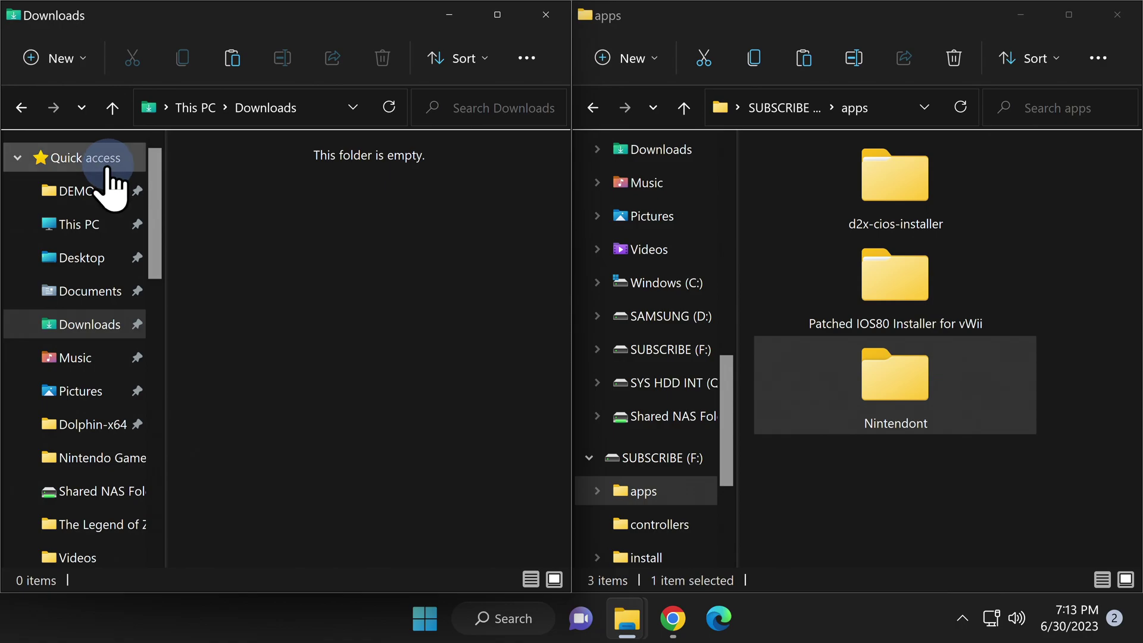
pyautogui.click(76, 192)
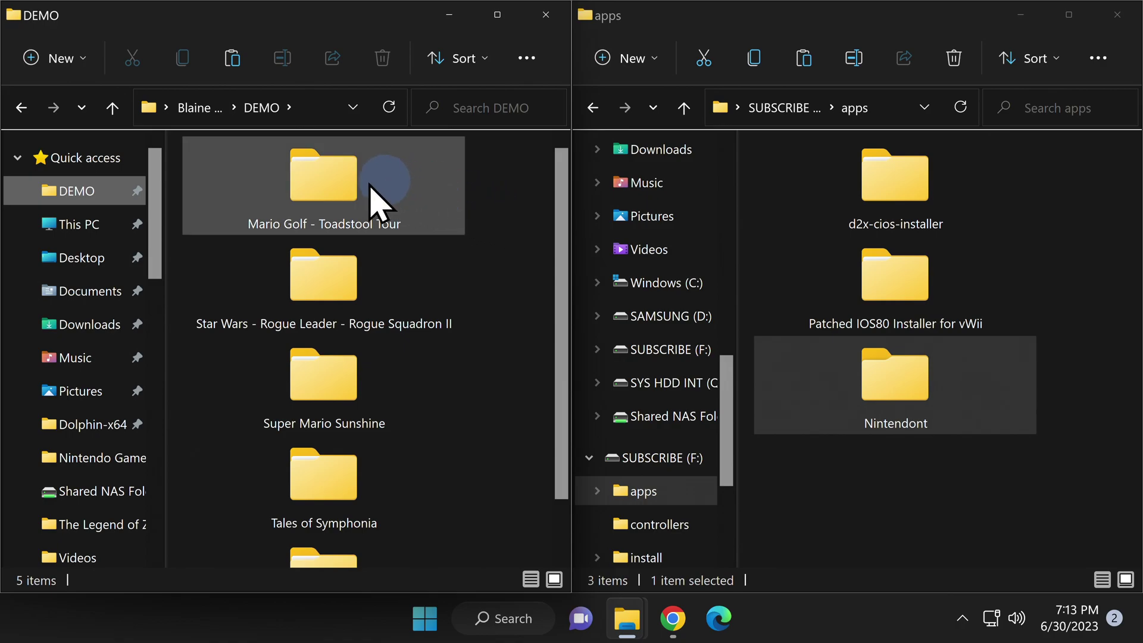
# Examine the disc image files inside the Mario Golf - Toadstool Tour and Tales of Symphonia folders, returning to DEMO after each.
pyautogui.doubleClick(330, 176)
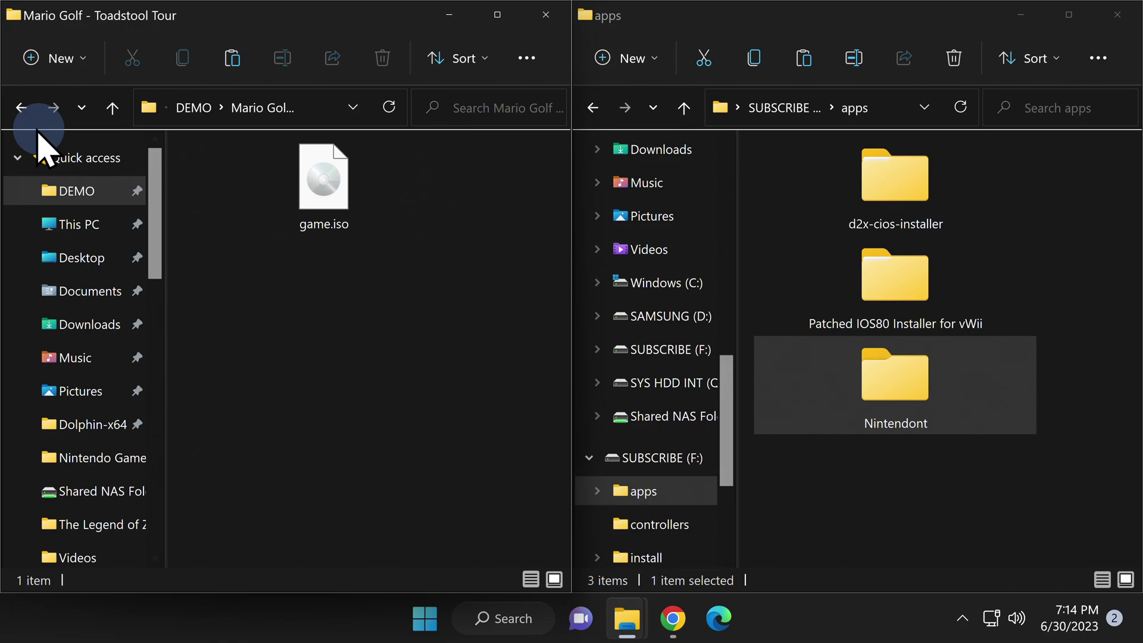
pyautogui.click(21, 107)
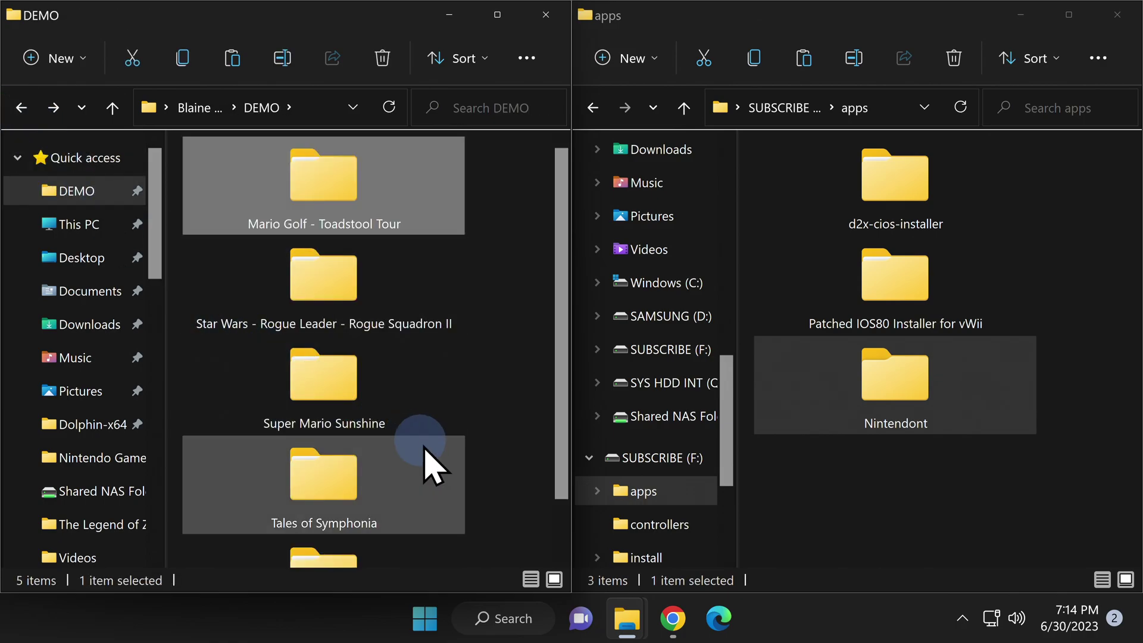
pyautogui.click(418, 489)
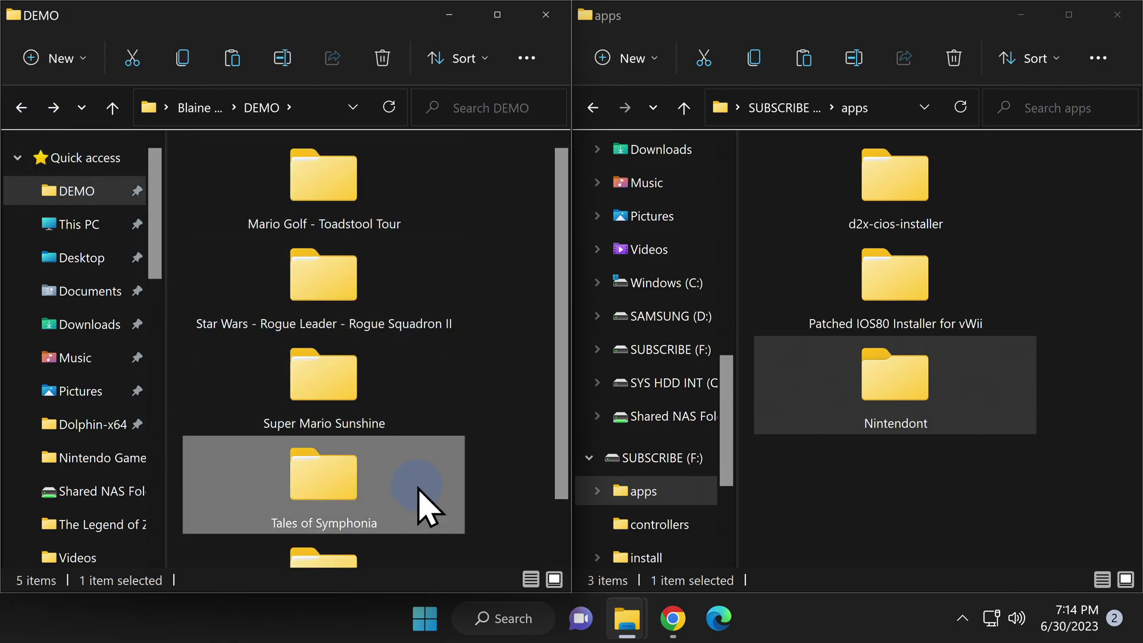
pyautogui.doubleClick(360, 475)
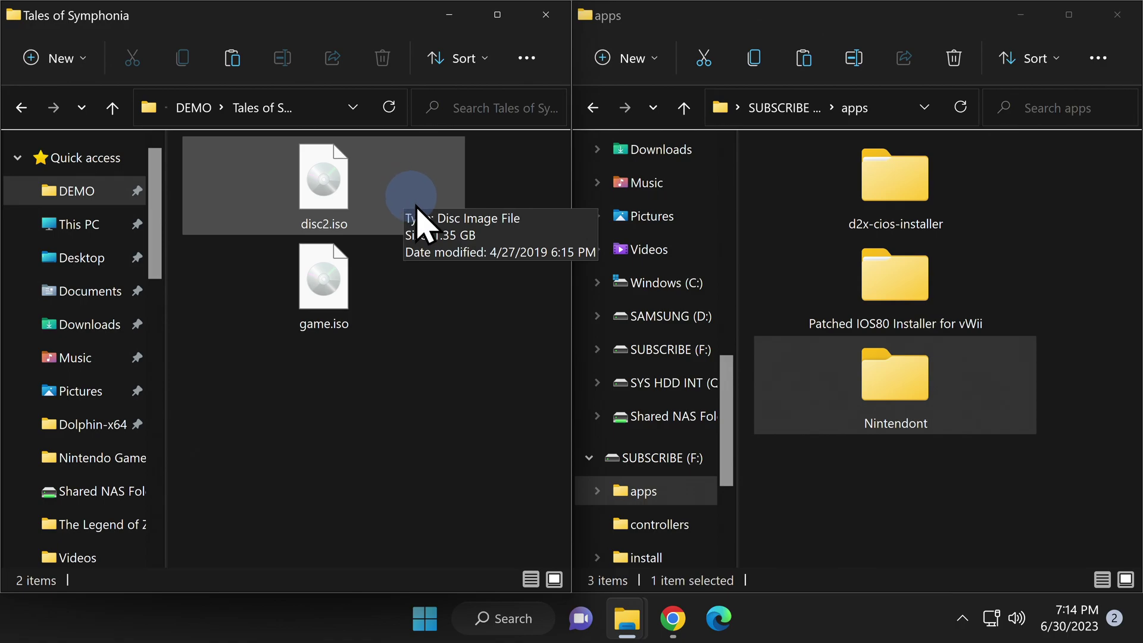
pyautogui.click(23, 108)
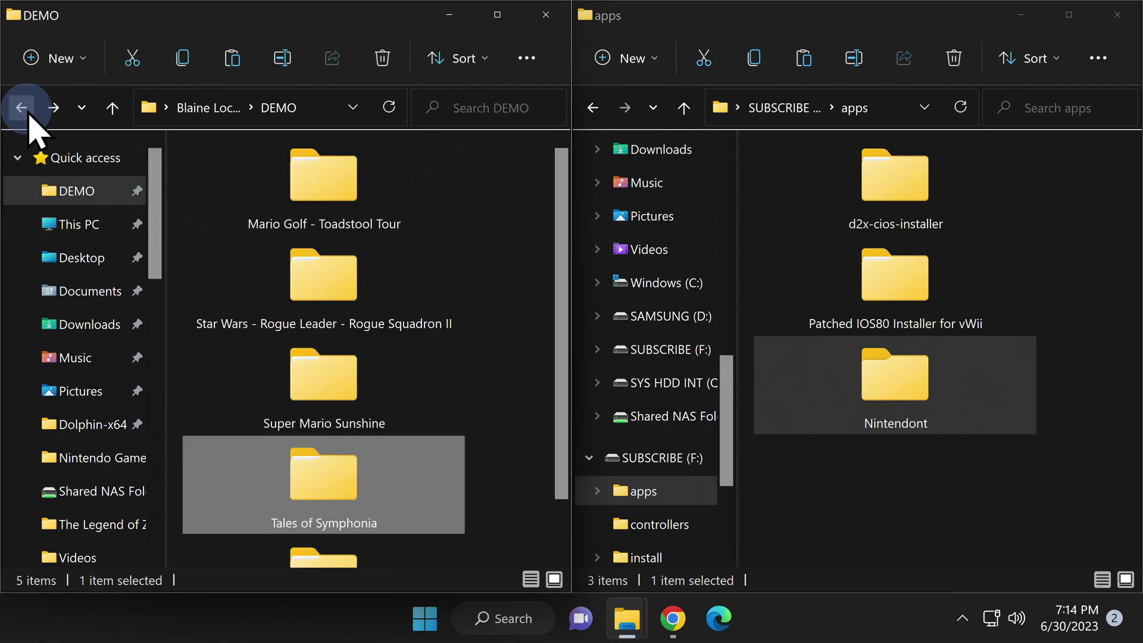
pyautogui.click(501, 510)
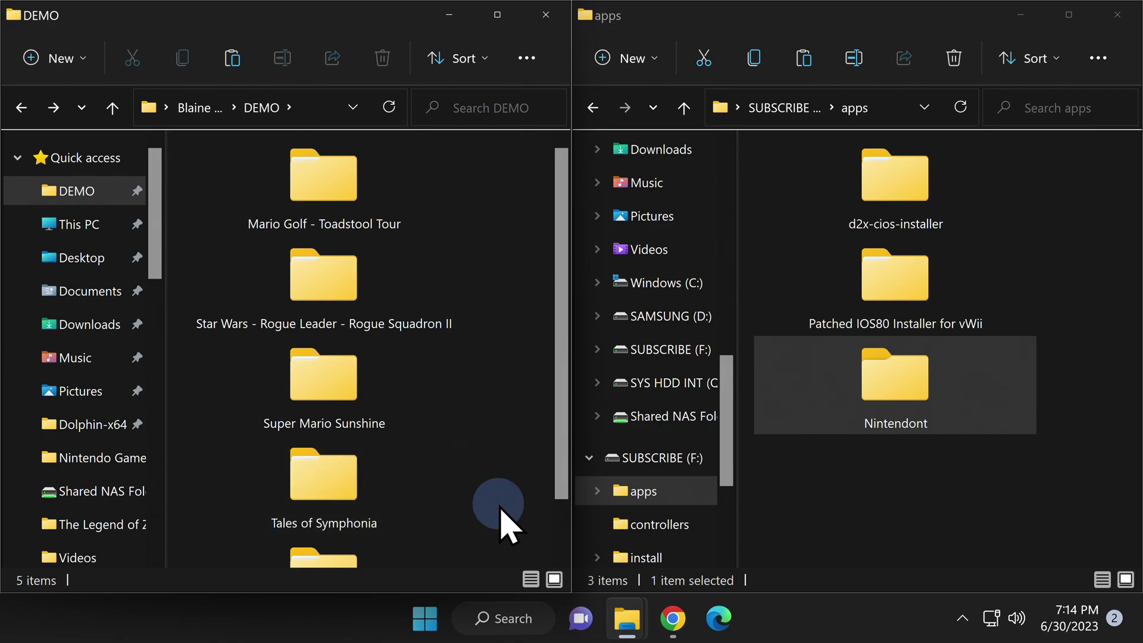
# Return from the apps folder to the root of the SUBSCRIBE (F:) drive and clear the selection.
pyautogui.click(593, 107)
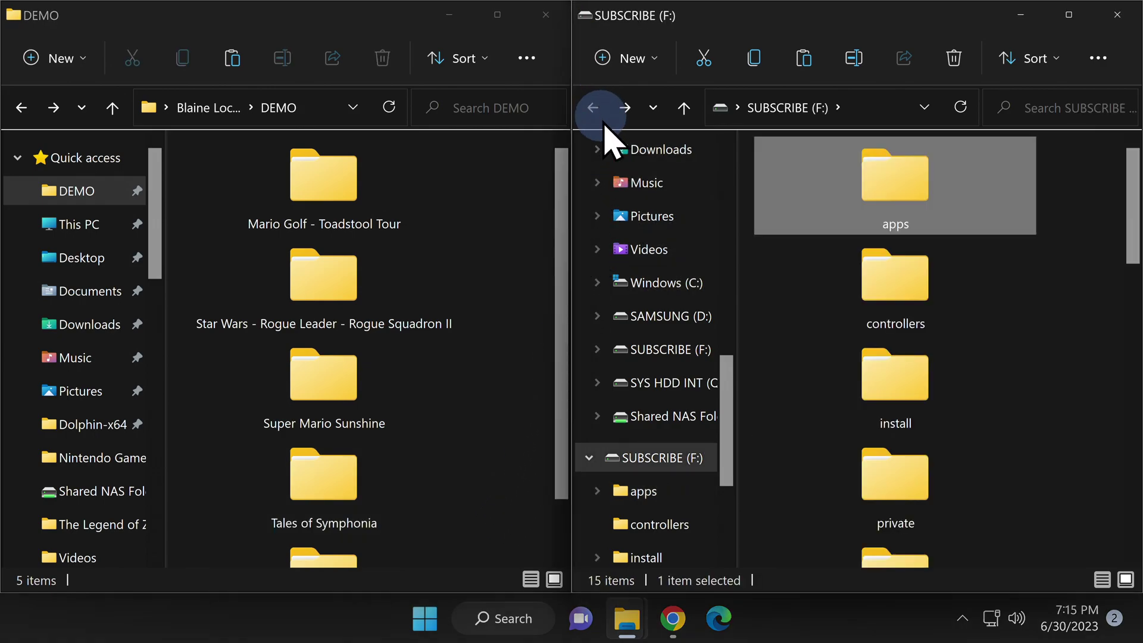
pyautogui.click(1063, 422)
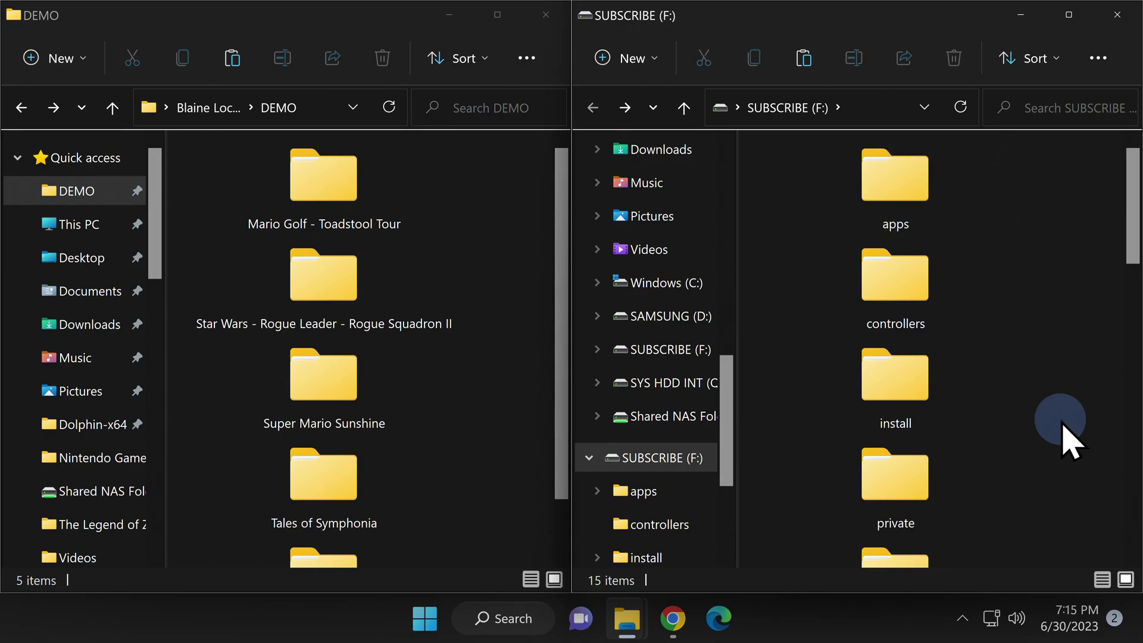
# Create a new folder called games in the root of the SUBSCRIBE (F:) drive.
pyautogui.rightClick(1063, 422)
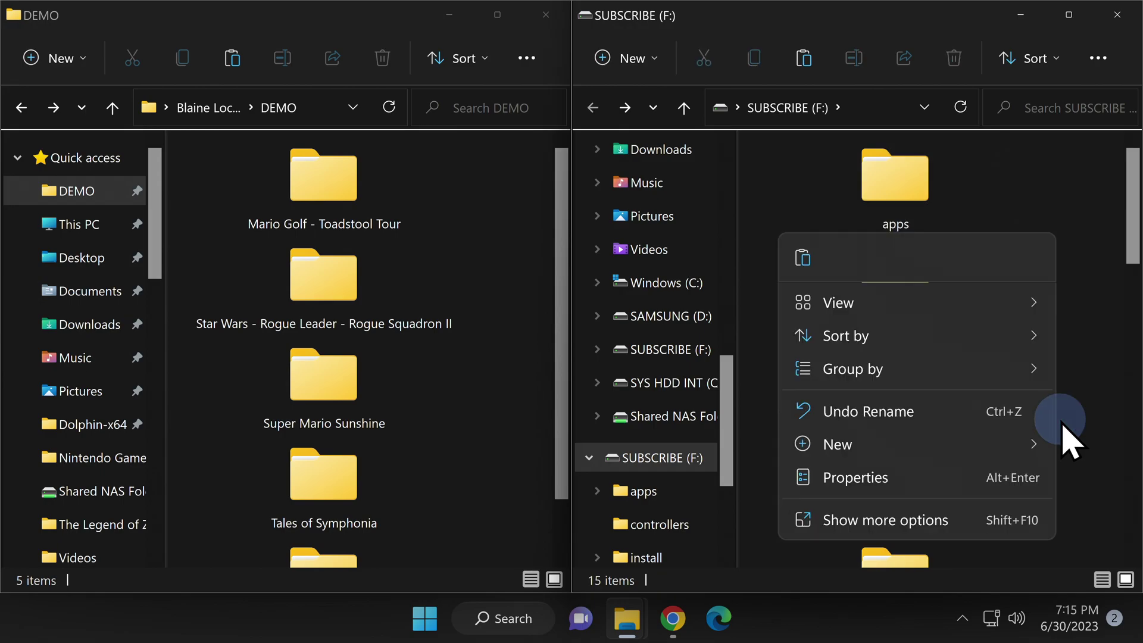
pyautogui.click(899, 456)
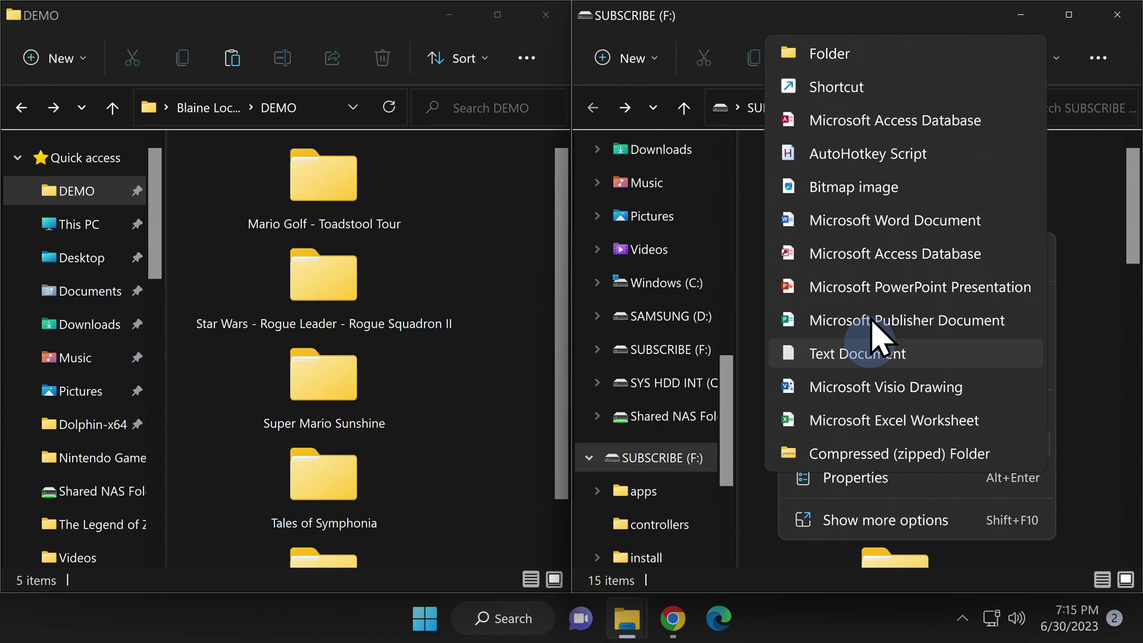
pyautogui.click(825, 59)
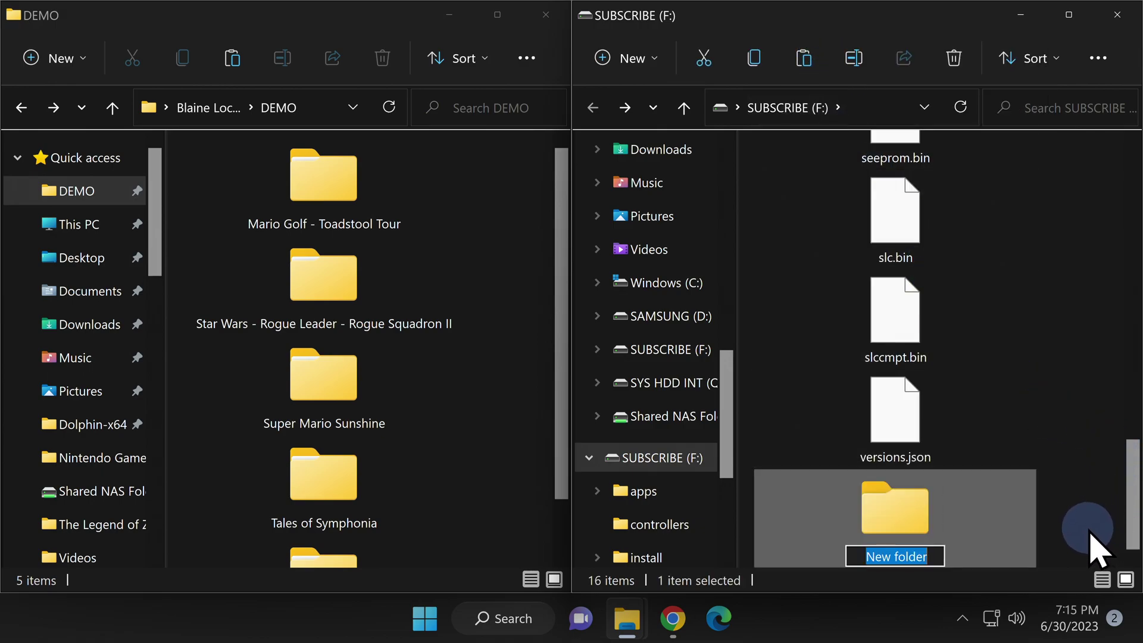
pyautogui.write('games')
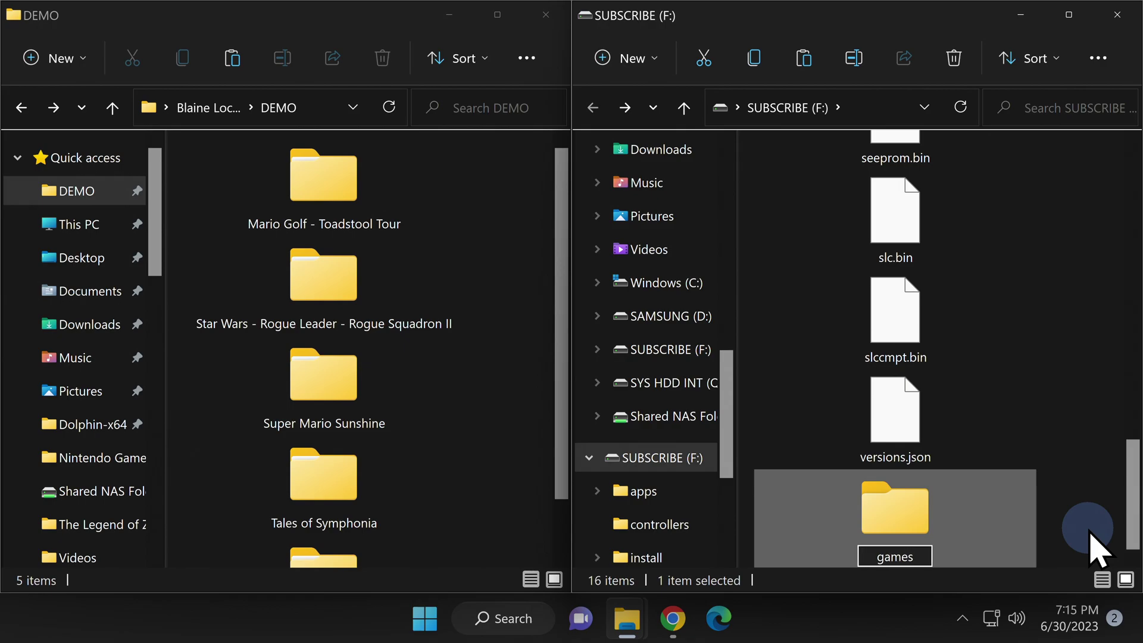
pyautogui.press('Return')
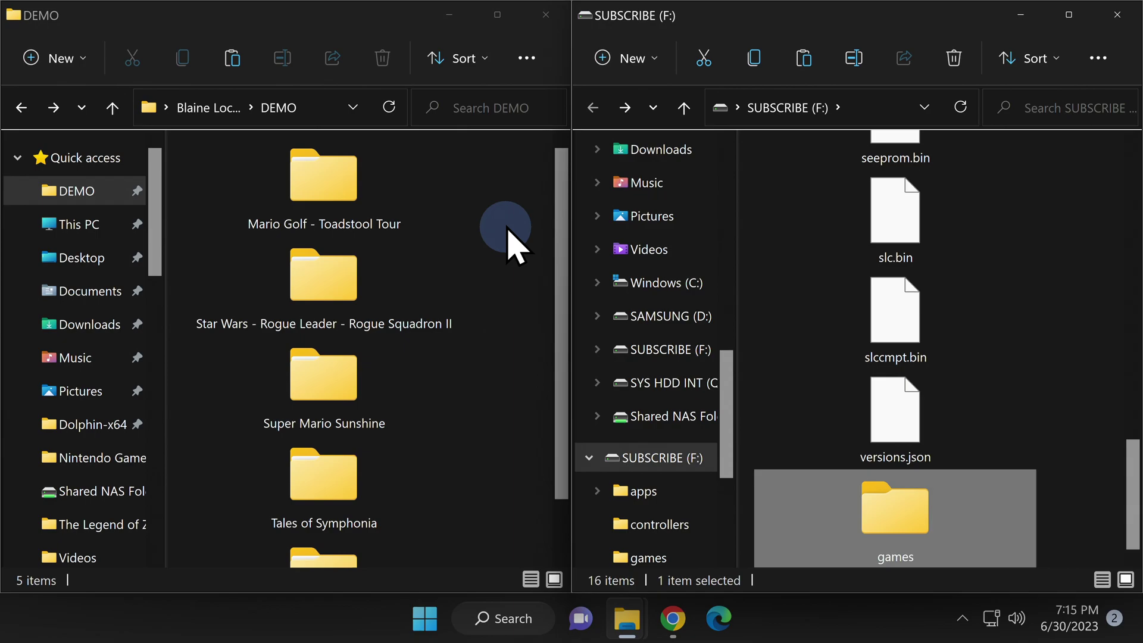
# Copy all five game folders from DEMO into the games folder on SUBSCRIBE (F:), and close both File Explorer windows.
pyautogui.moveTo(506, 220); pyautogui.dragTo(375, 574)
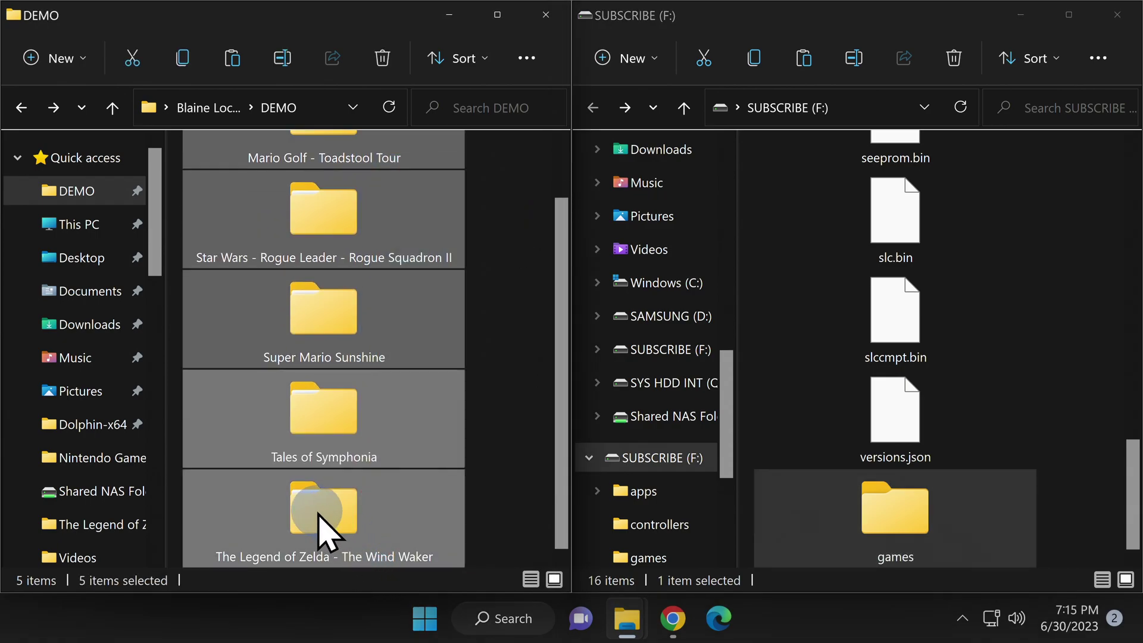
pyautogui.moveTo(318, 513); pyautogui.dragTo(1024, 524)
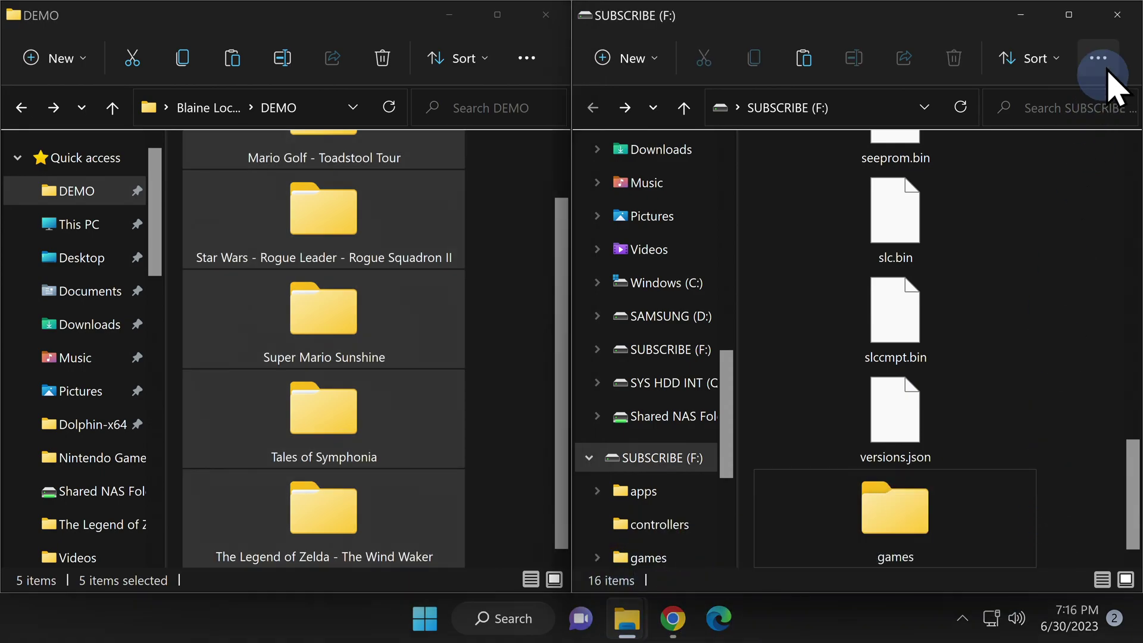
pyautogui.click(1117, 16)
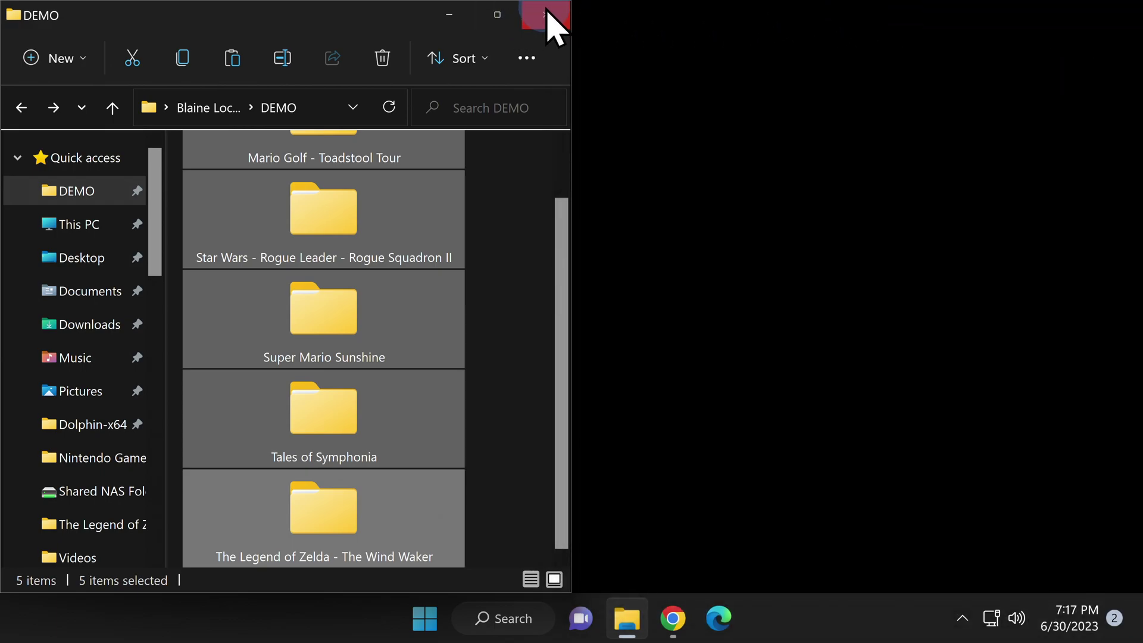
pyautogui.click(548, 13)
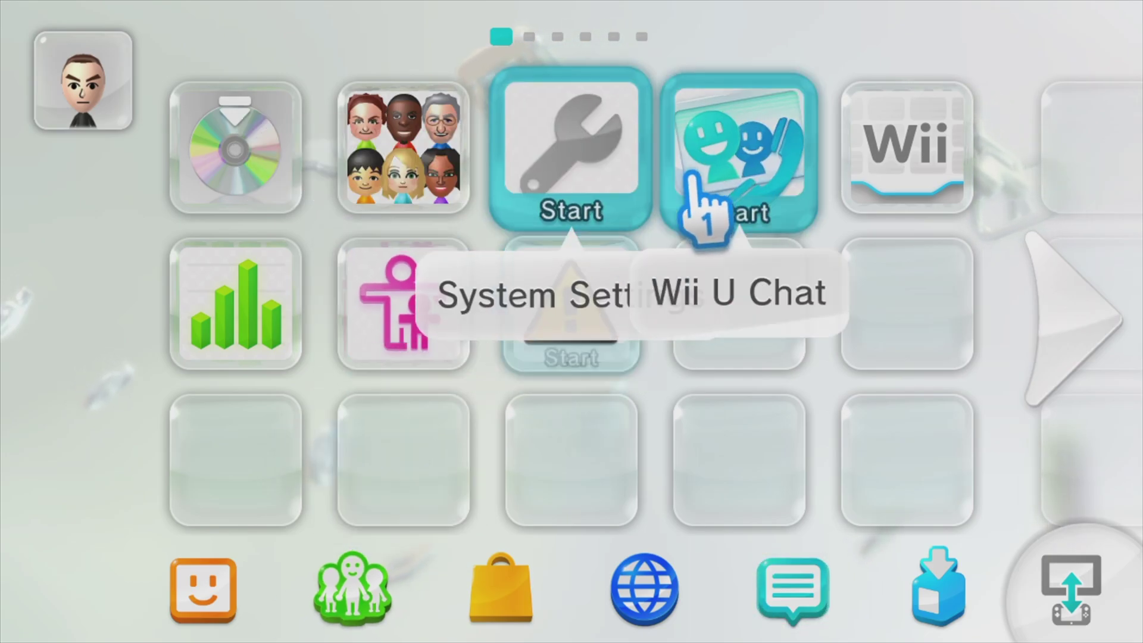
# On the Wii U, enter the Wii Menu with the TV Only display option and open the Homebrew Channel.
pyautogui.click(873, 173)
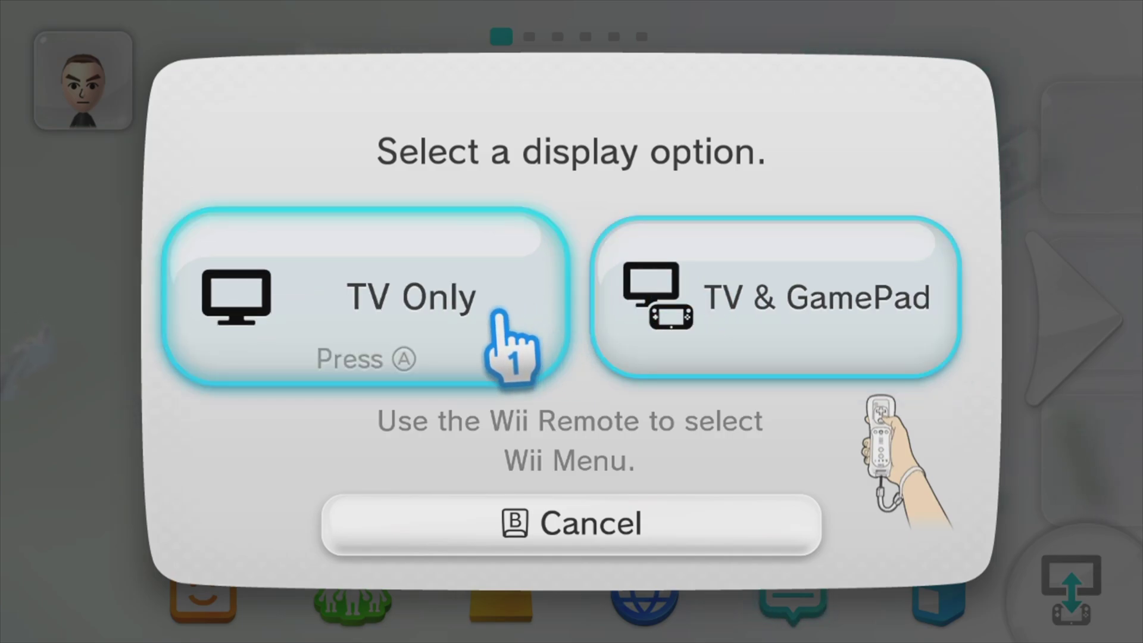
pyautogui.click(440, 312)
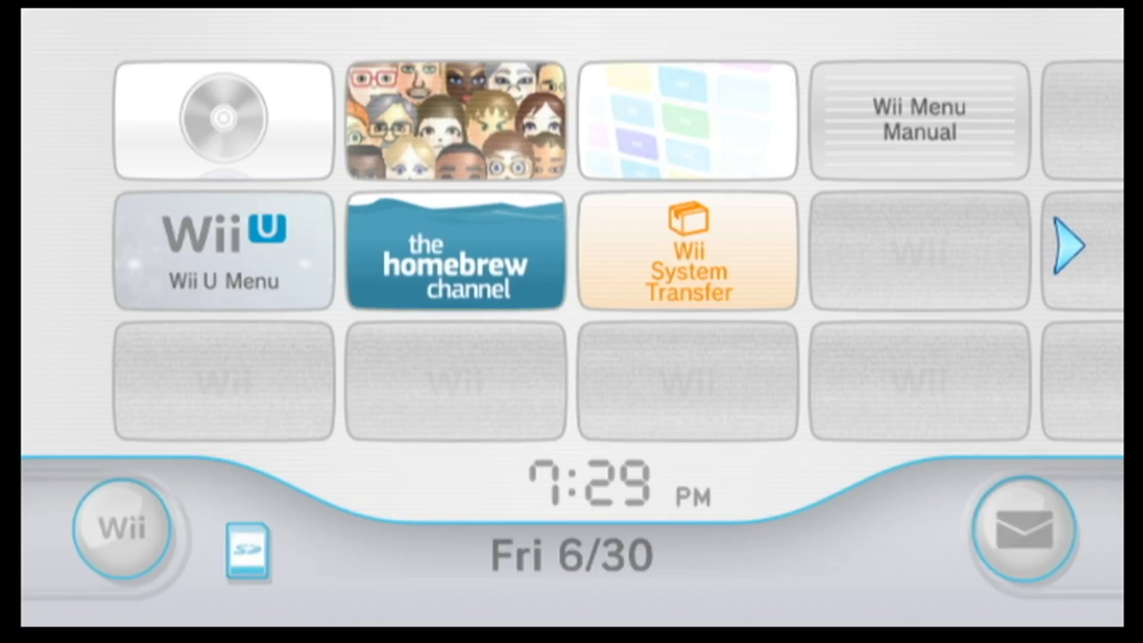
pyautogui.click(459, 259)
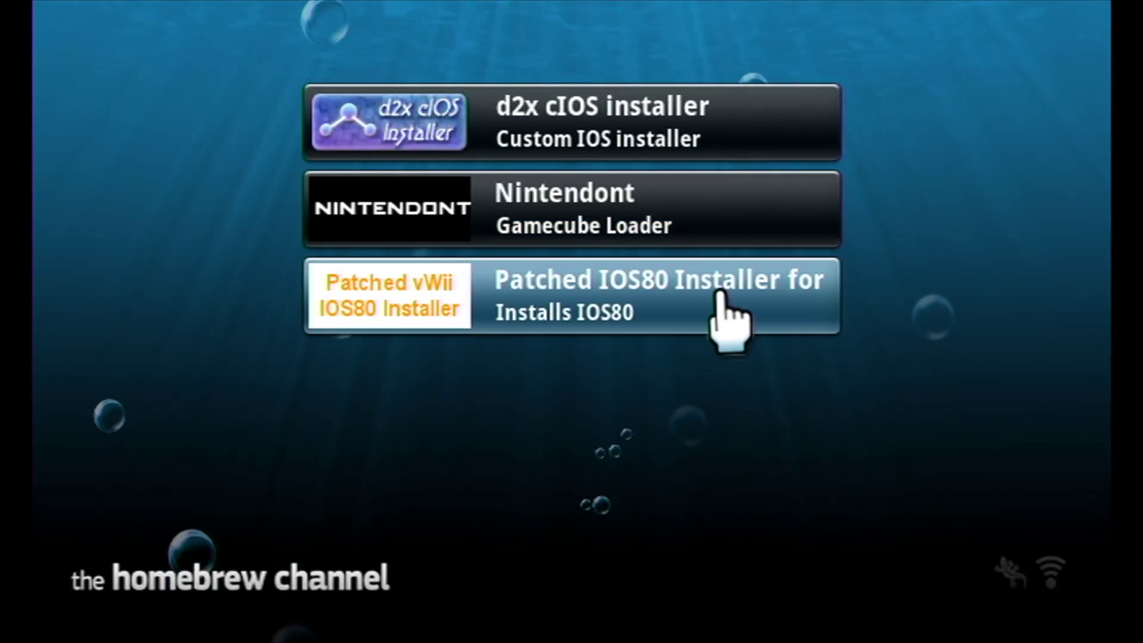
# Load Nintendont from the Homebrew Channel and choose SD as the device holding the games.
pyautogui.click(602, 214)
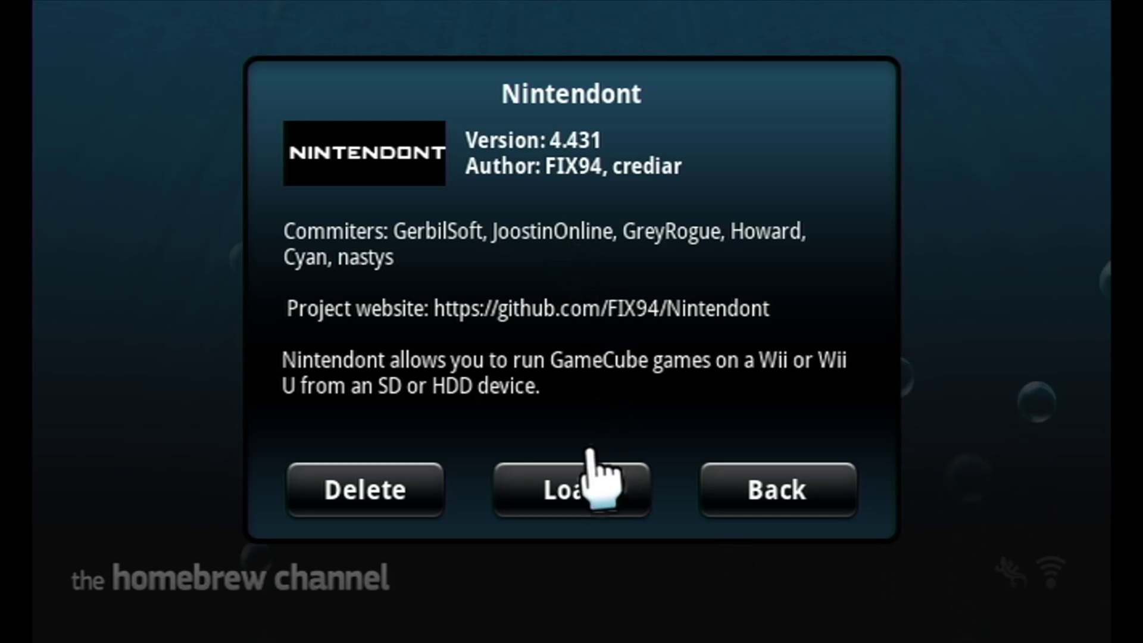
pyautogui.click(581, 485)
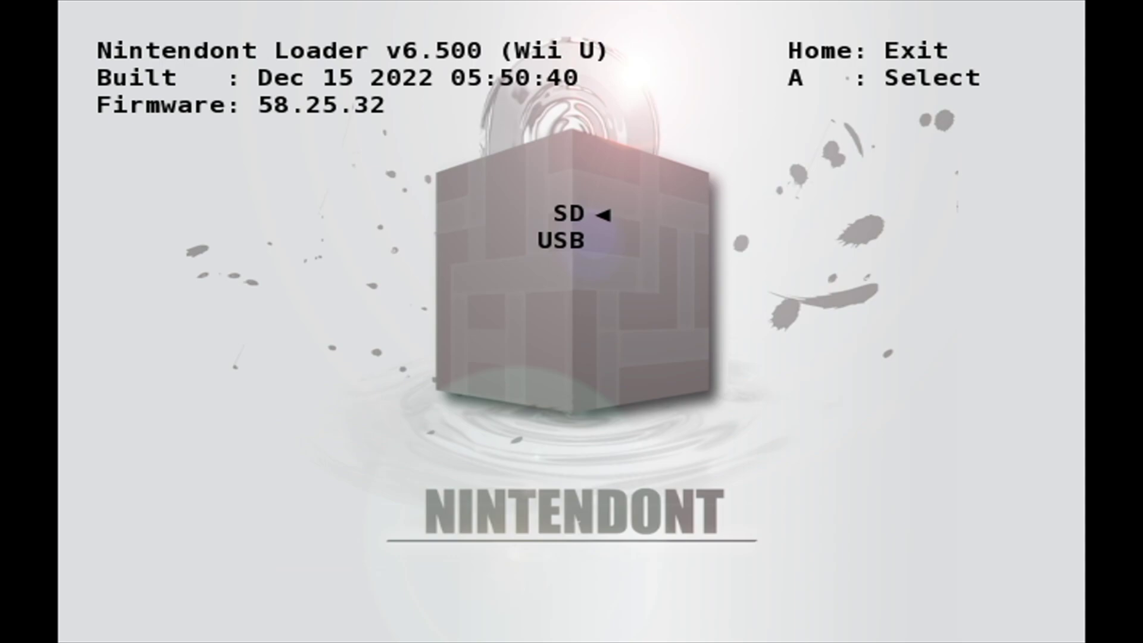
pyautogui.press('Down')
pyautogui.press('Up')
pyautogui.press('Return')
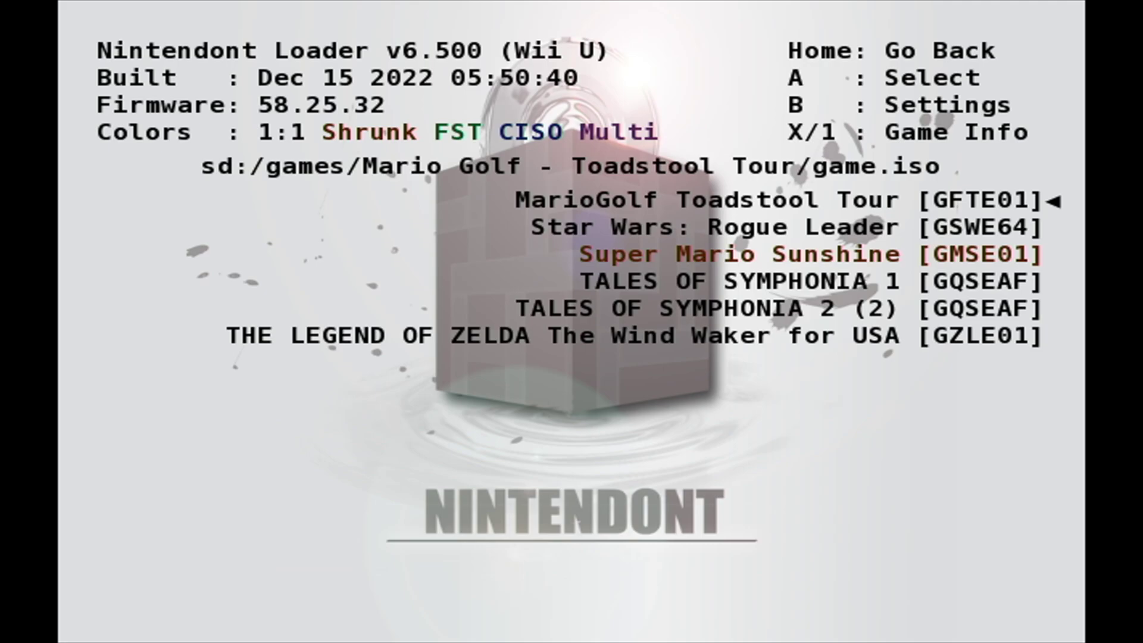
# Set Memcard Emulation to On in the Nintendont settings, and launch MarioGolf Toadstool Tour from the game list.
pyautogui.press('b')
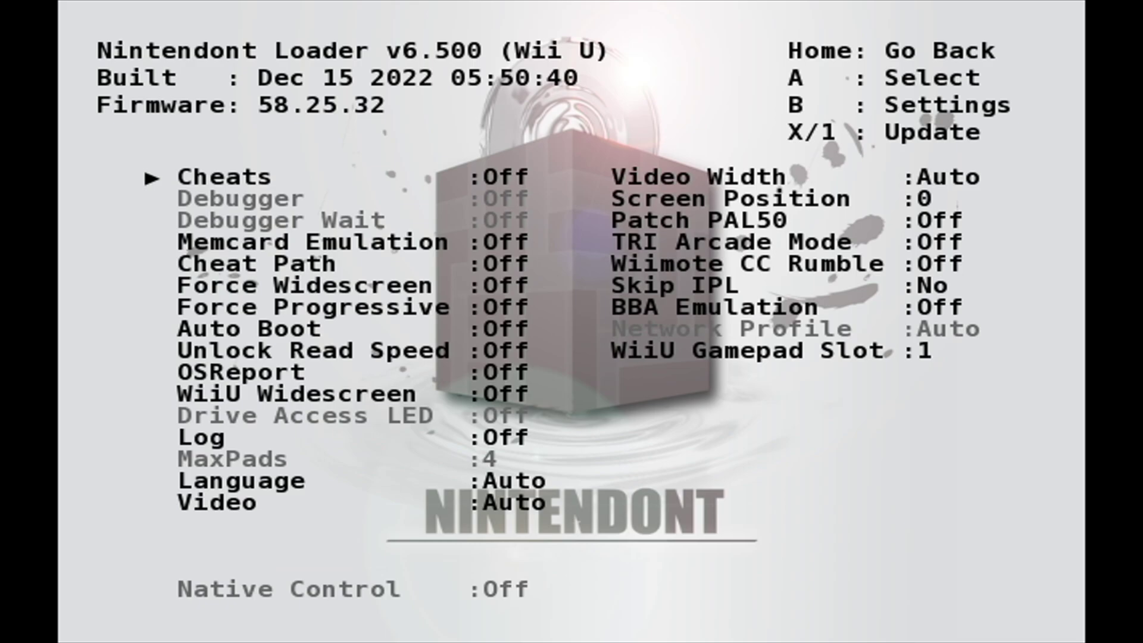
pyautogui.press('Down')
pyautogui.press('Down')
pyautogui.press('Down')
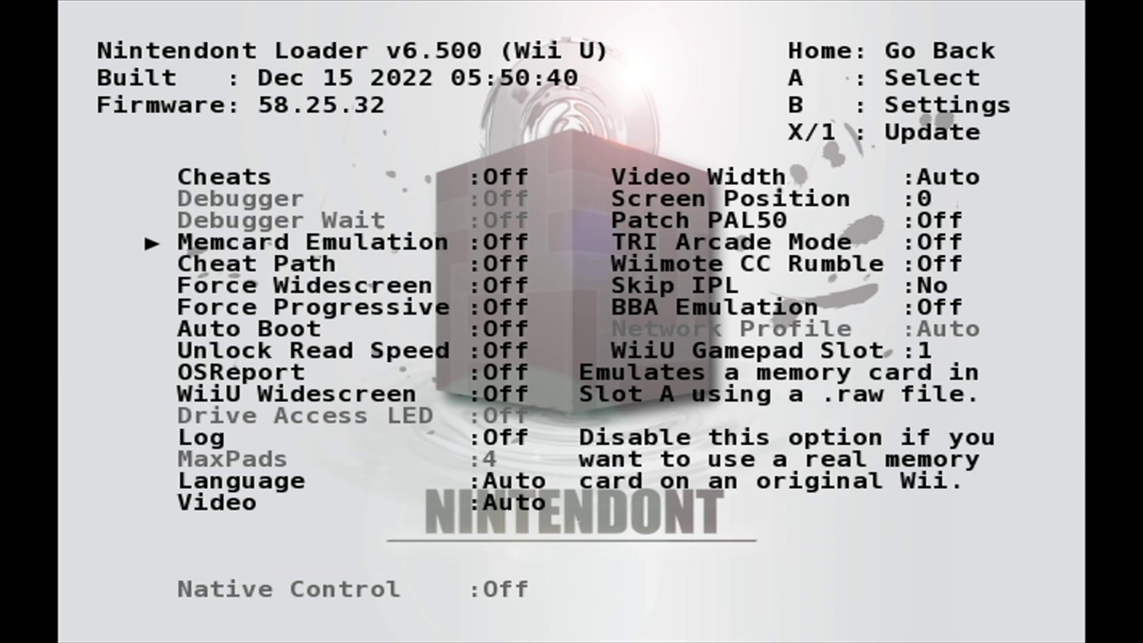
pyautogui.press('Return')
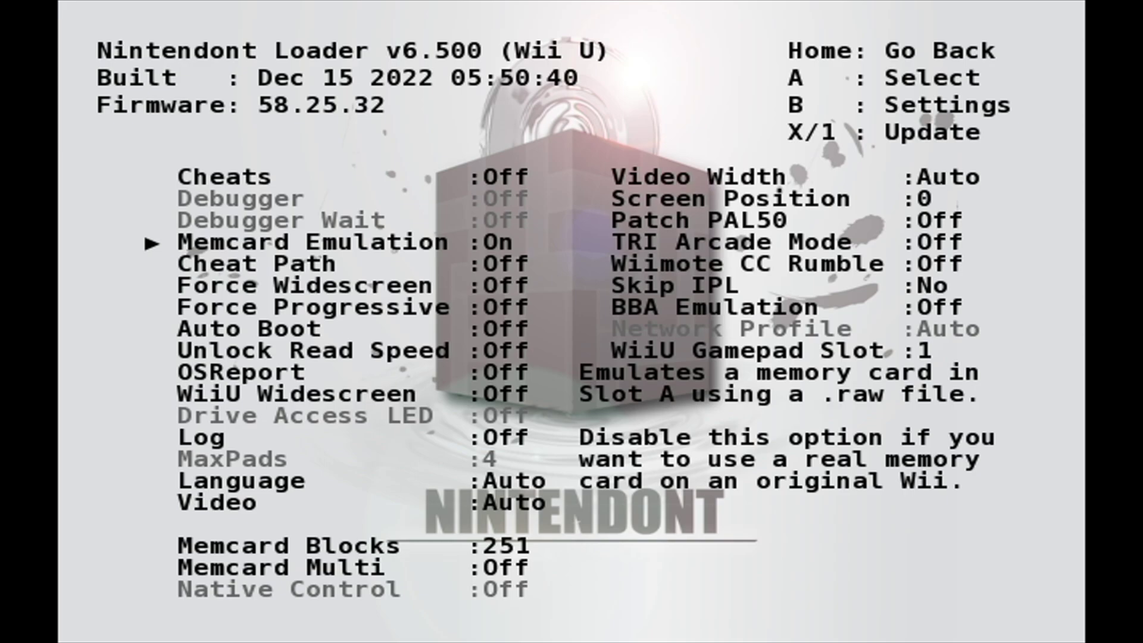
pyautogui.press('Escape')
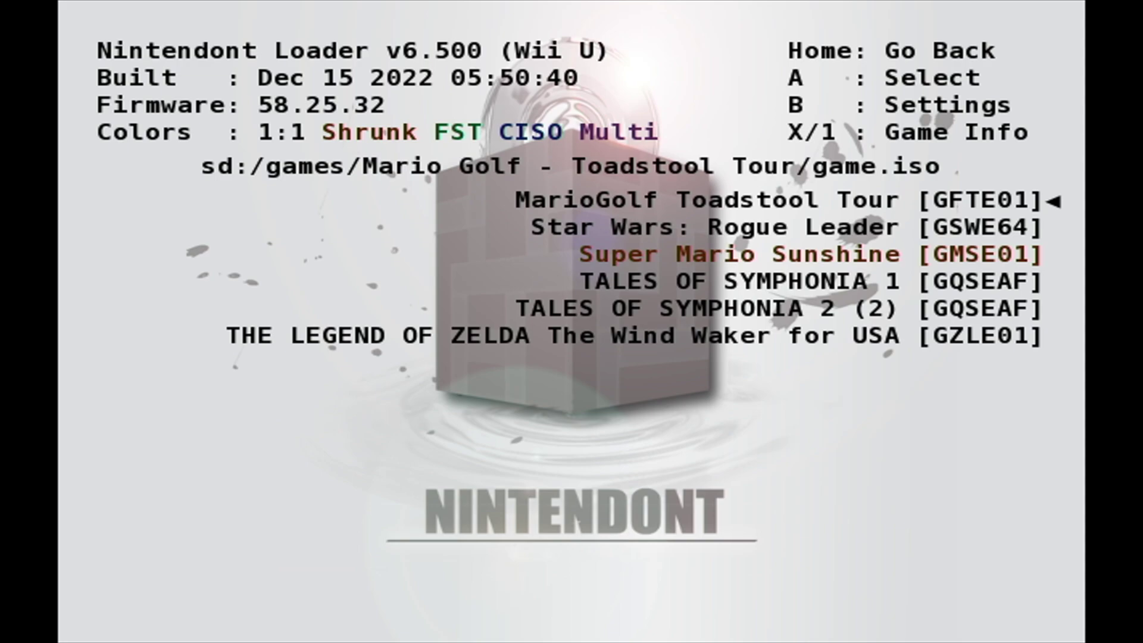
pyautogui.press('a')
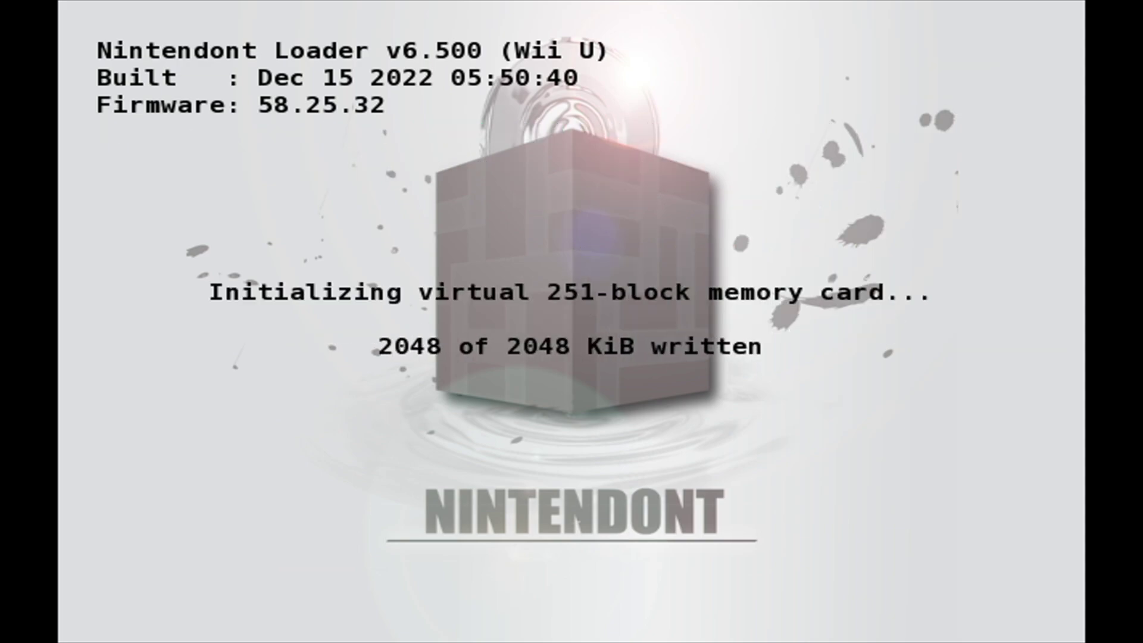